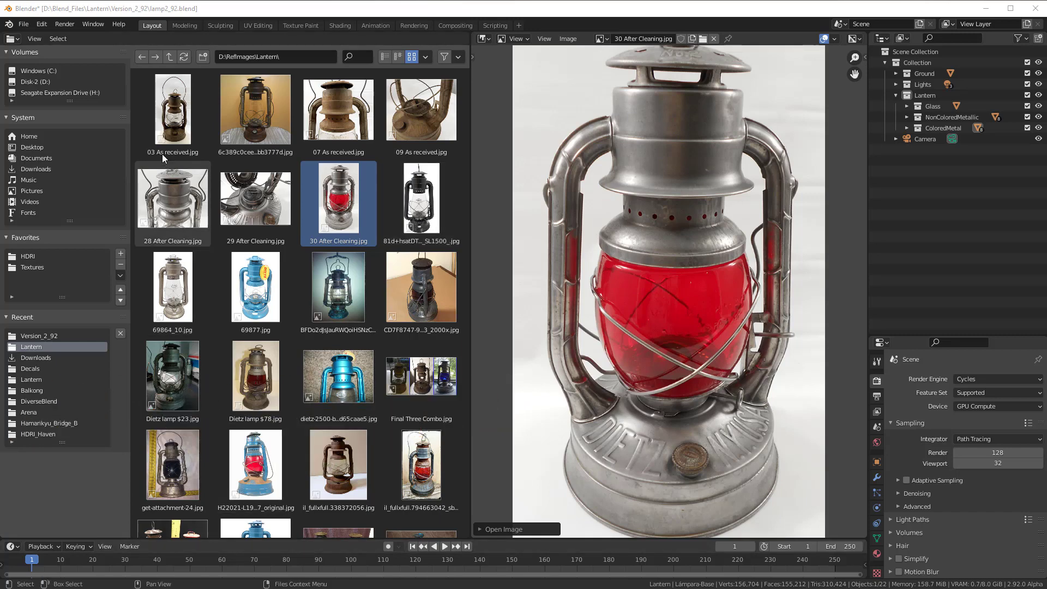
- Display the '03 As received' photo, then the rusty lantern against a yellow wall, zooming to inspect
drag(163, 154, 693, 232)
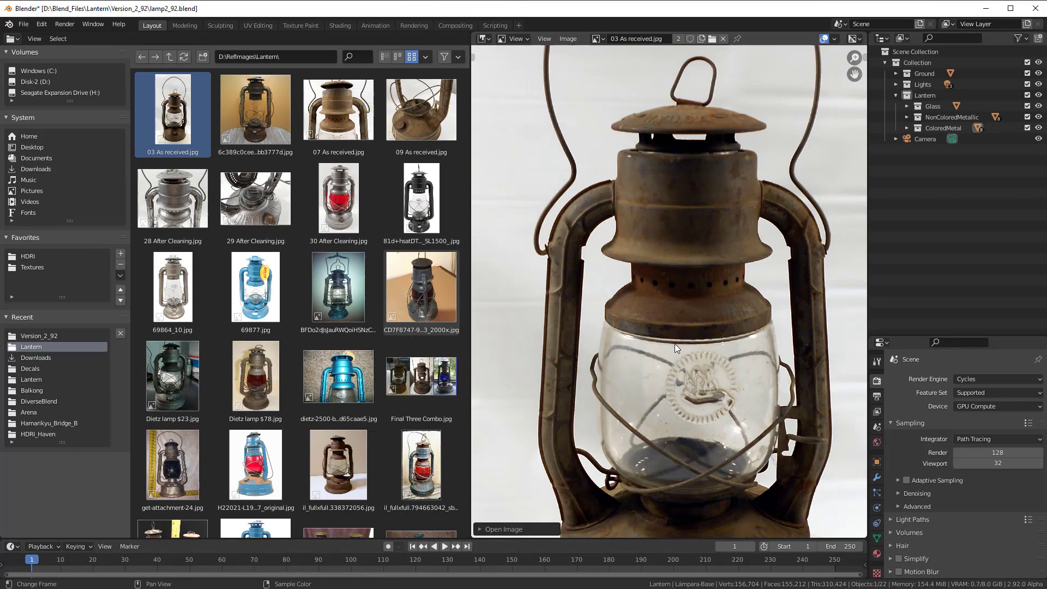
scroll(674, 344, up, 5)
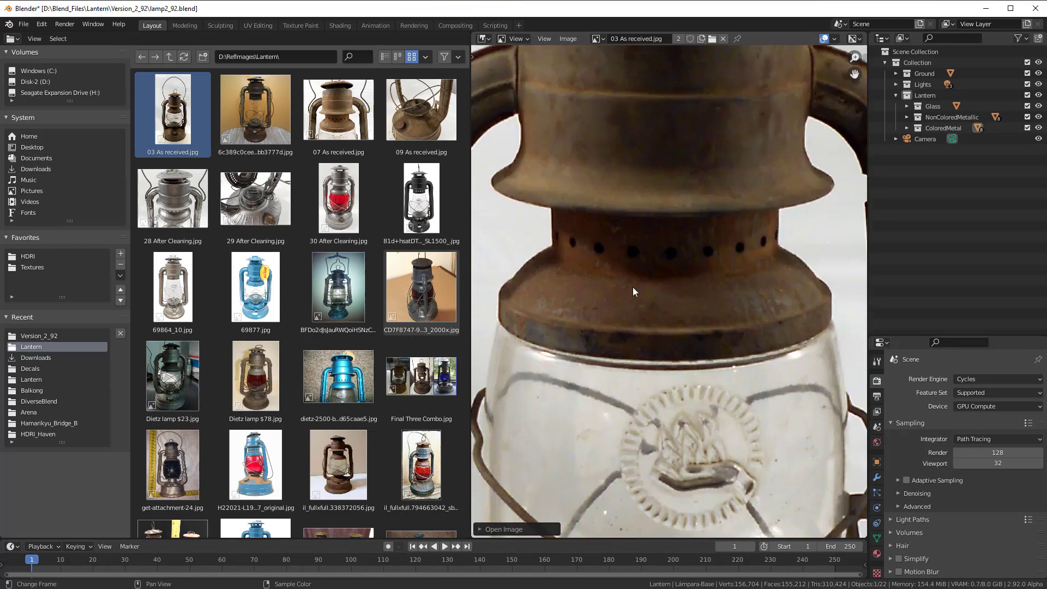
drag(257, 117, 627, 268)
scroll(661, 312, down, 5)
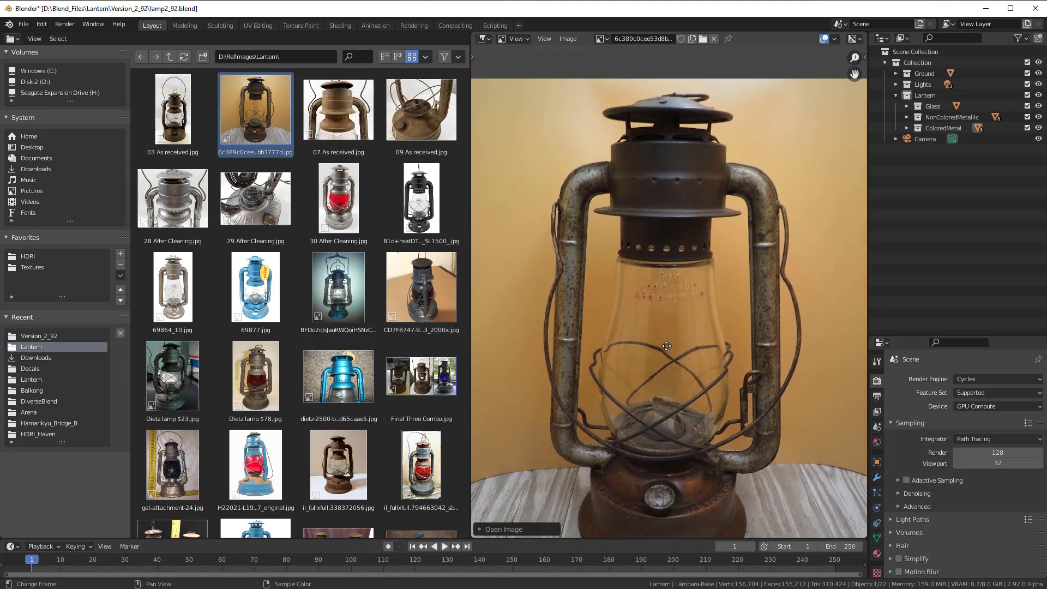
scroll(658, 344, up, 2)
scroll(674, 267, down, 1)
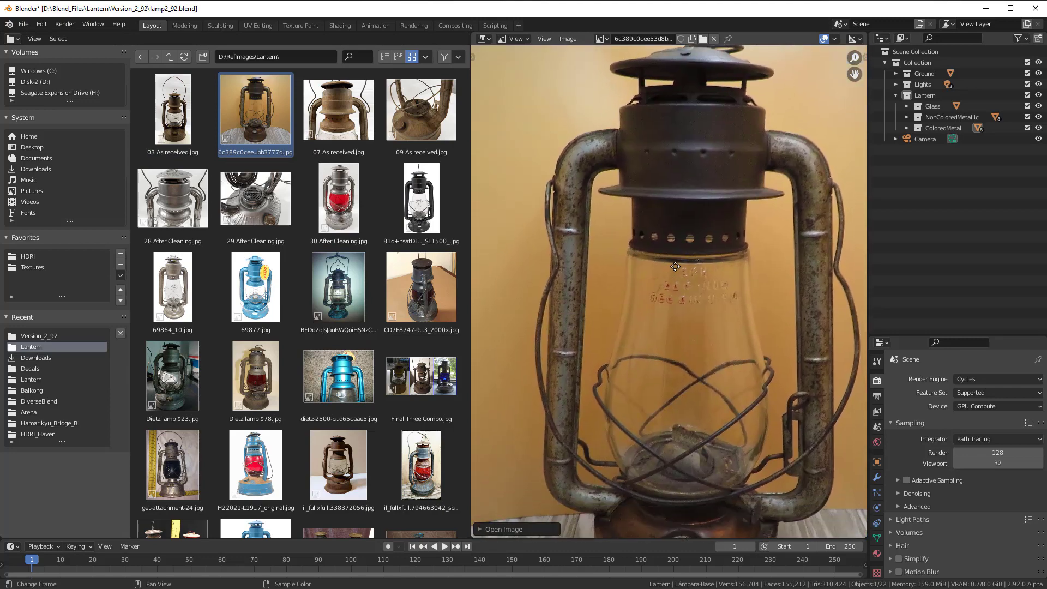
ctrl+middle_drag(675, 267, 690, 286)
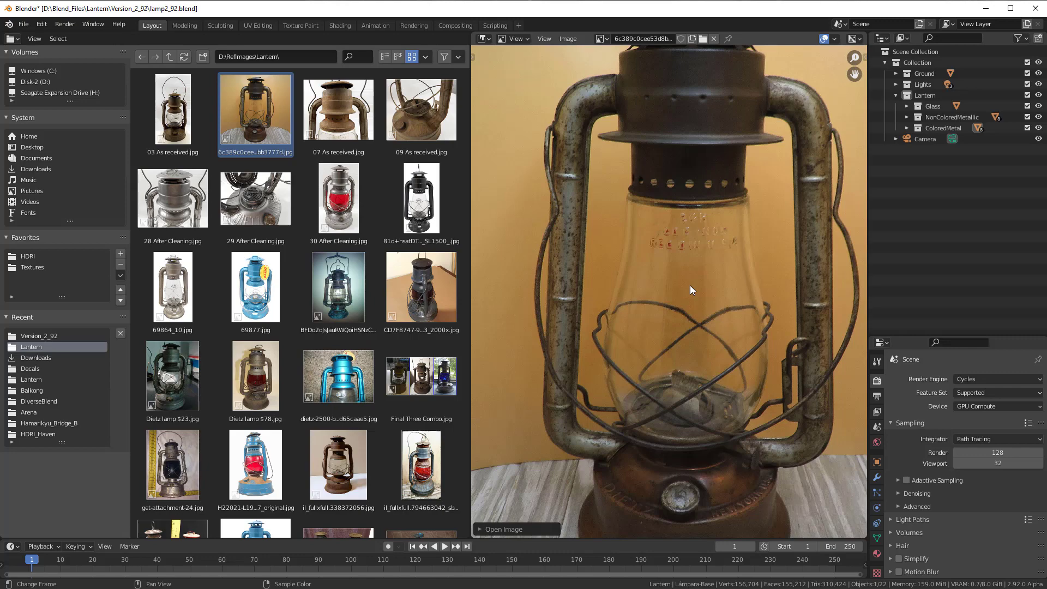
scroll(627, 254, up, 3)
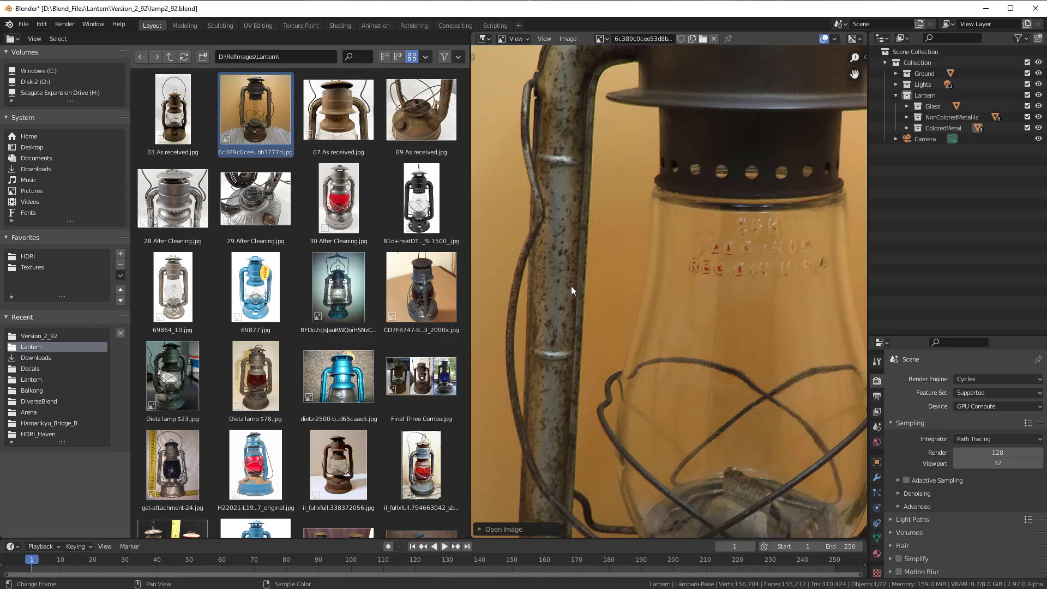
scroll(571, 286, down, 2)
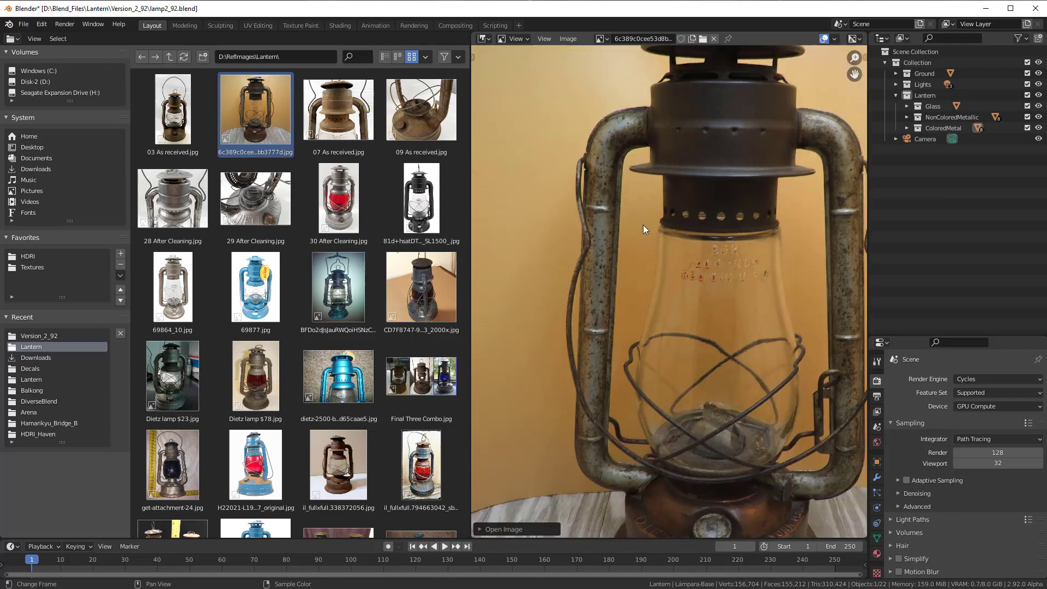
- Swap in the '09 As received' base photo, then the grey lantern on cardboard, zooming in
drag(421, 105, 653, 306)
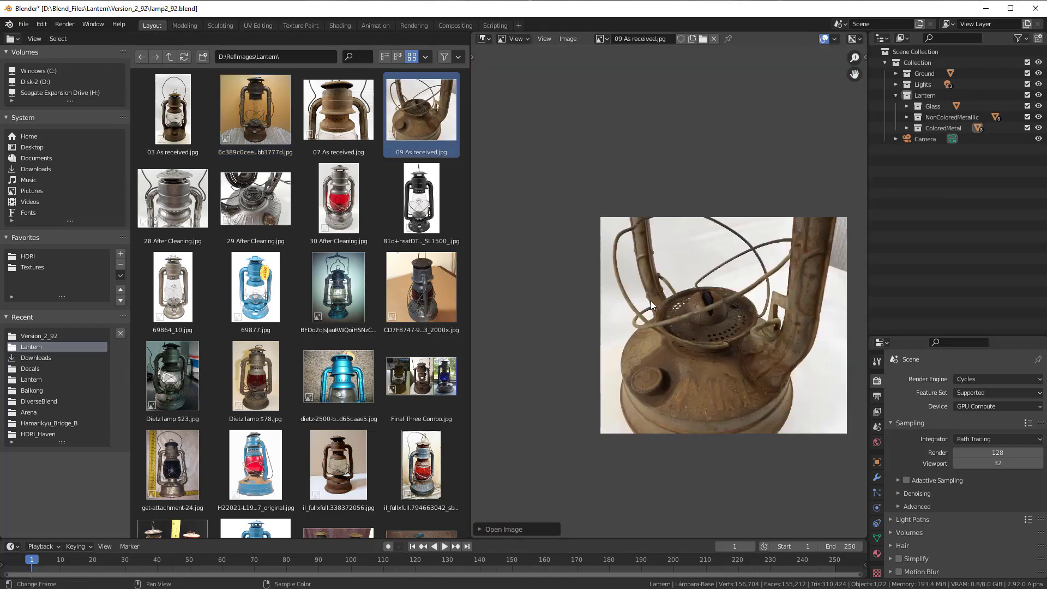
scroll(672, 350, up, 6)
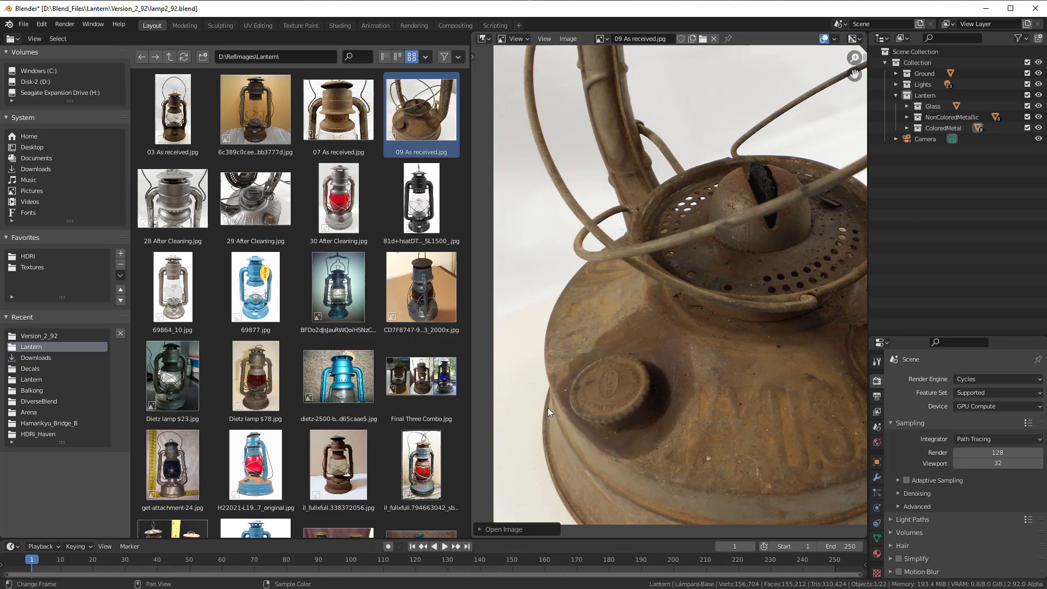
drag(416, 302, 580, 281)
scroll(638, 319, right, 2)
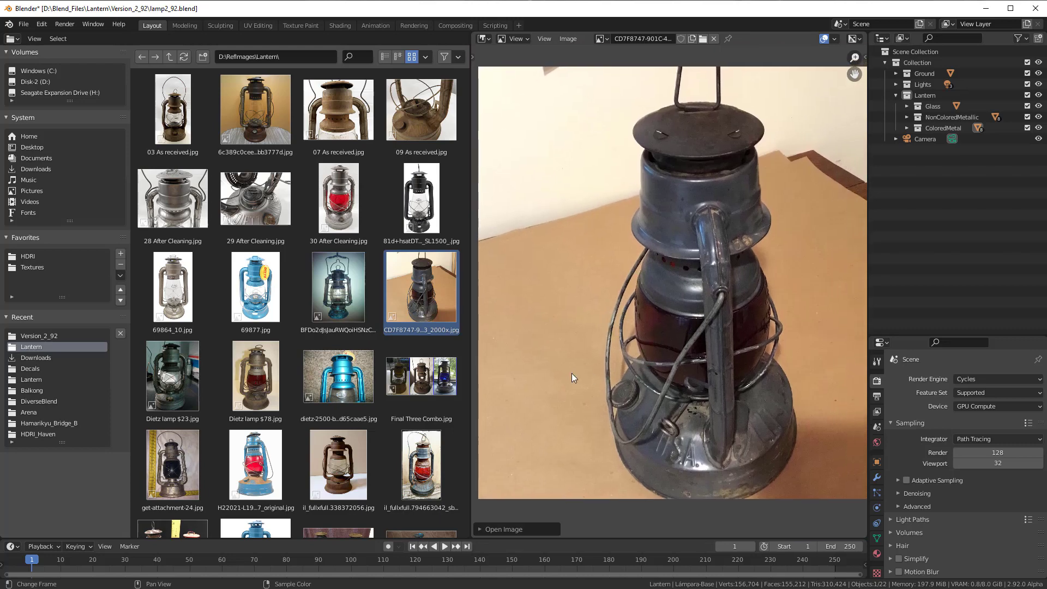
scroll(329, 442, down, 2)
scroll(330, 443, down, 1)
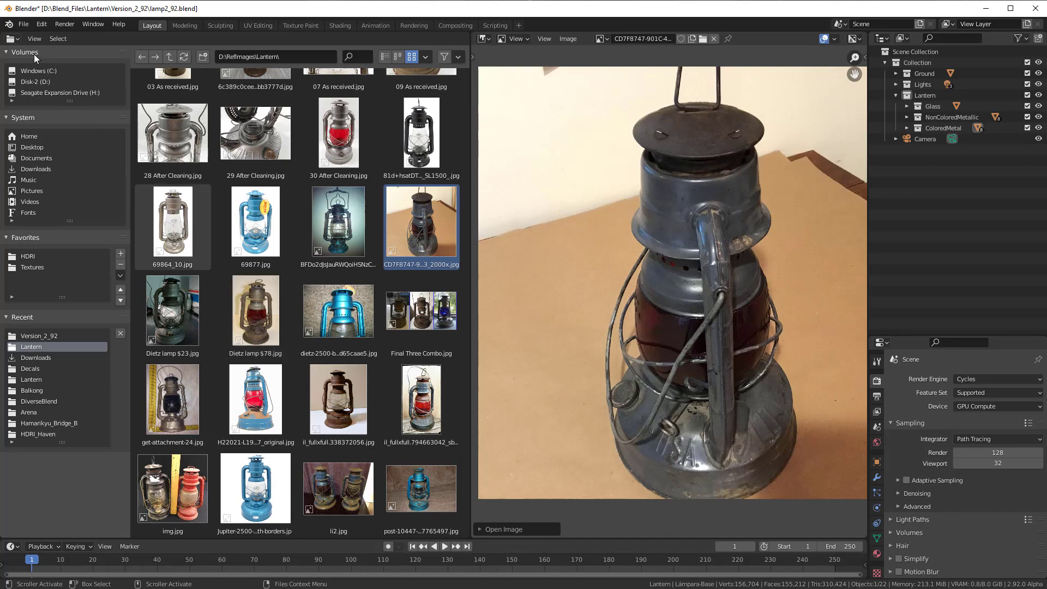
- Turn the file browser into a 3D Viewport and merge the image editor into it to show the lantern
click(13, 39)
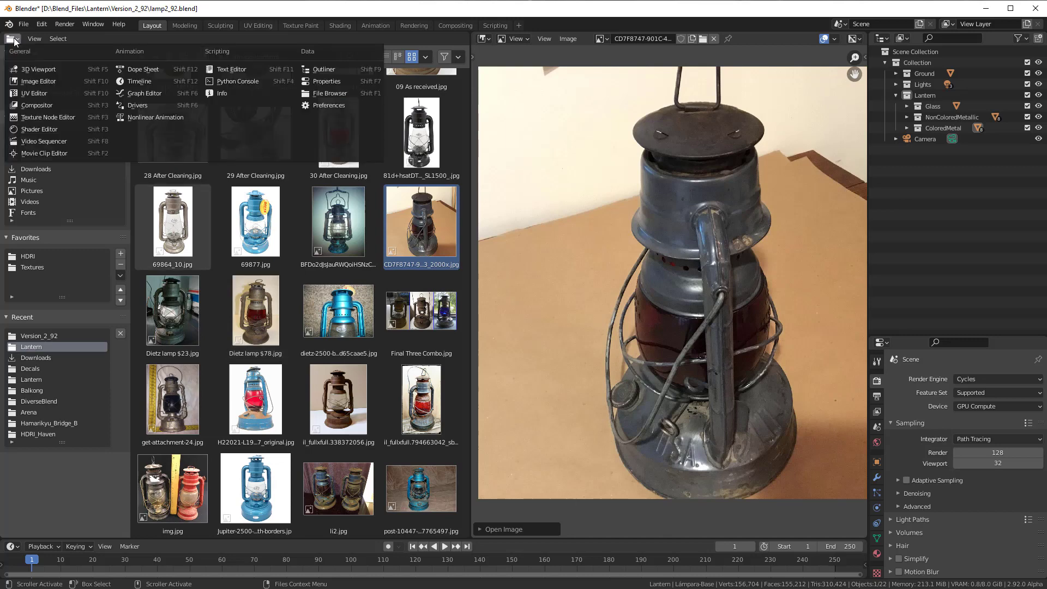
click(29, 70)
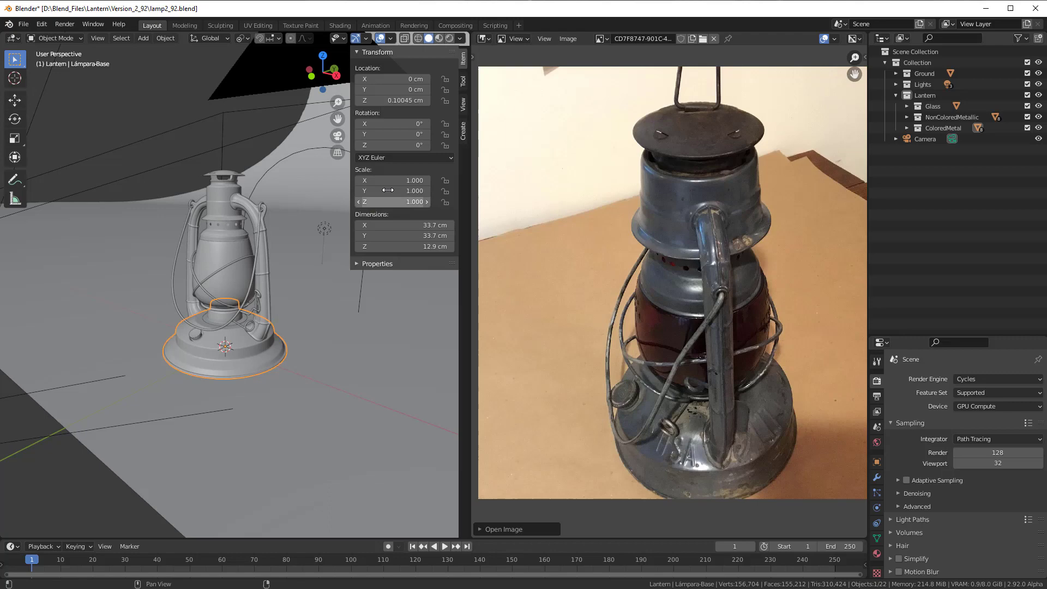
drag(464, 34, 602, 219)
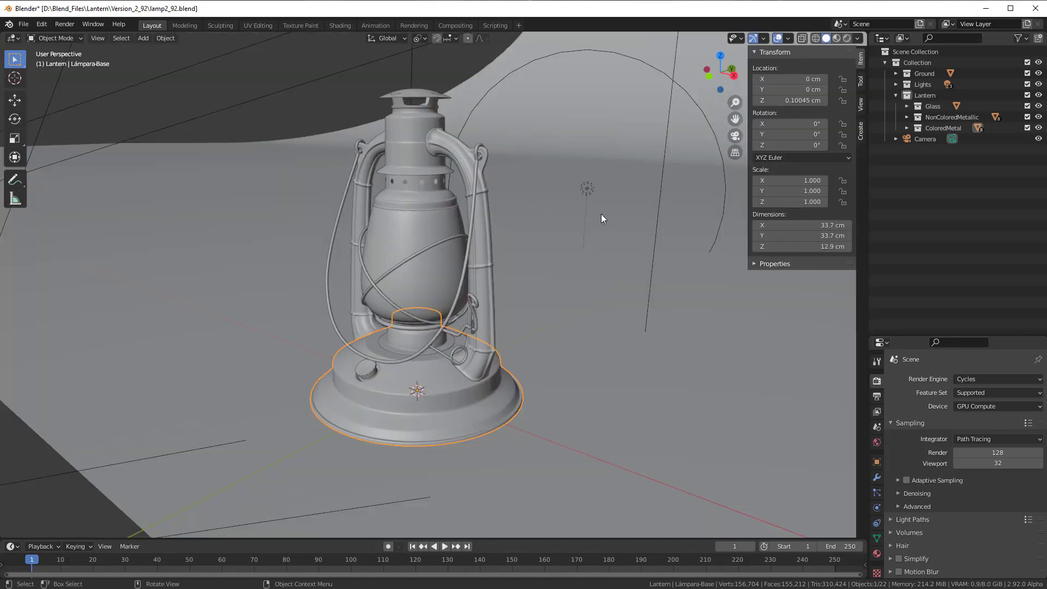
scroll(603, 323, up, 2)
scroll(575, 333, up, 1)
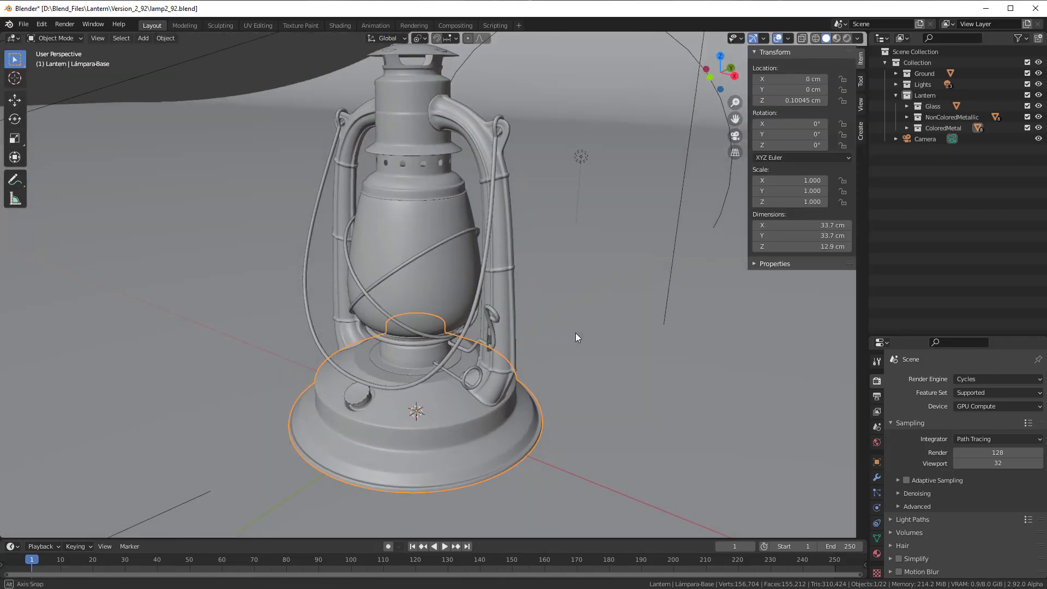
shift+middle_drag(575, 330, 596, 347)
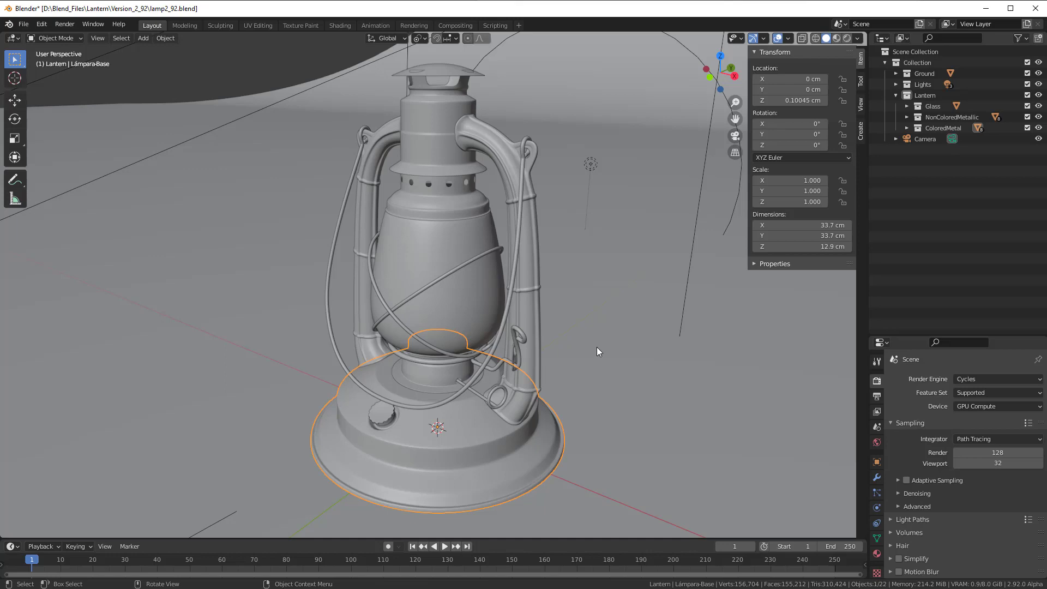
- Switch to Wireframe shading and orbit around the lantern to inspect its mesh and cap
click(815, 36)
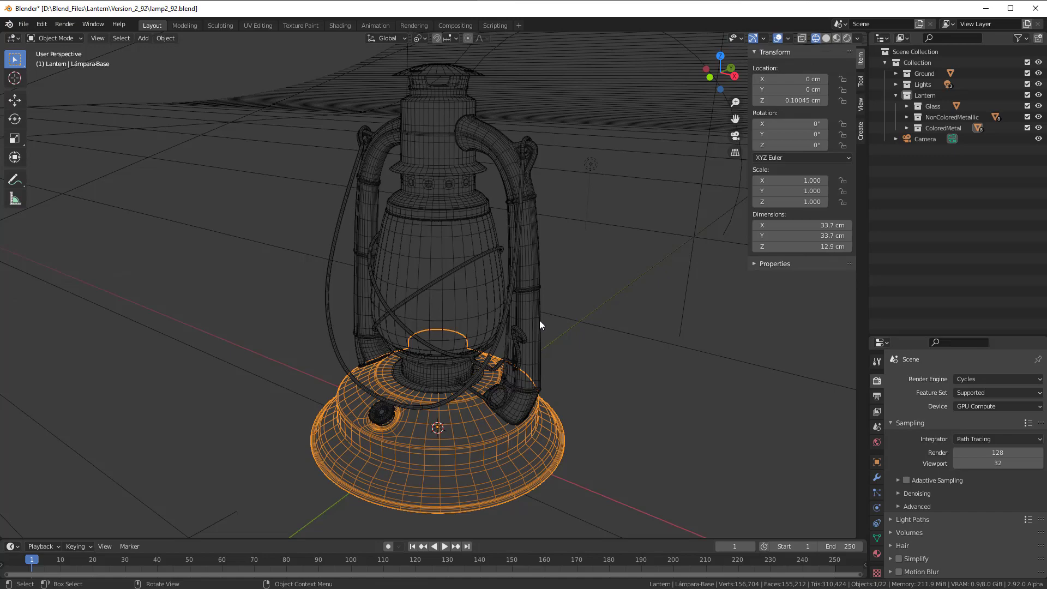
scroll(539, 320, up, 2)
middle_drag(542, 339, 537, 385)
scroll(492, 340, down, 2)
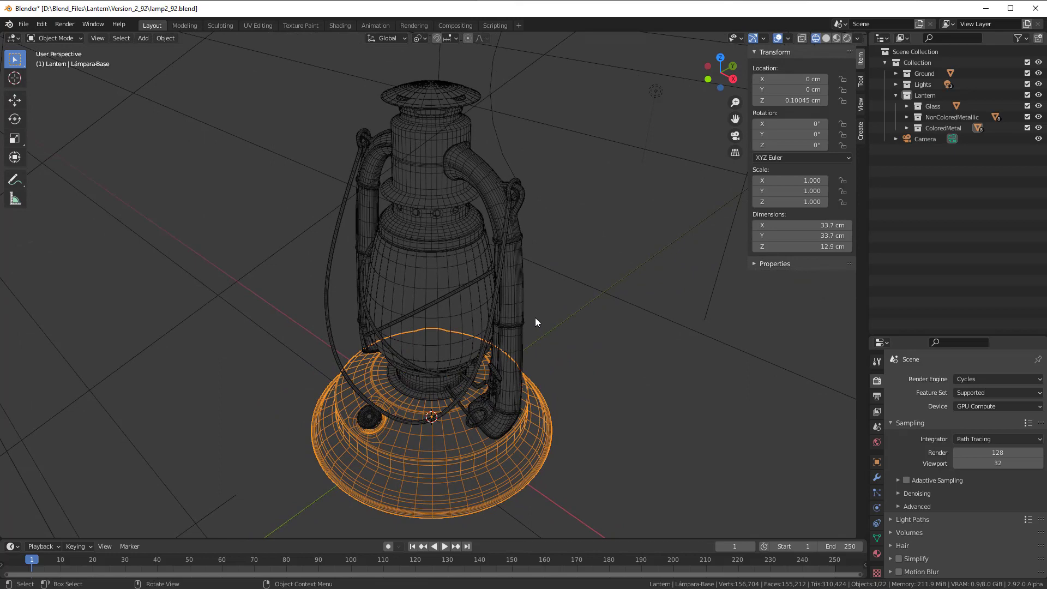
scroll(535, 305, up, 2)
shift+middle_drag(534, 286, 533, 318)
scroll(533, 317, up, 5)
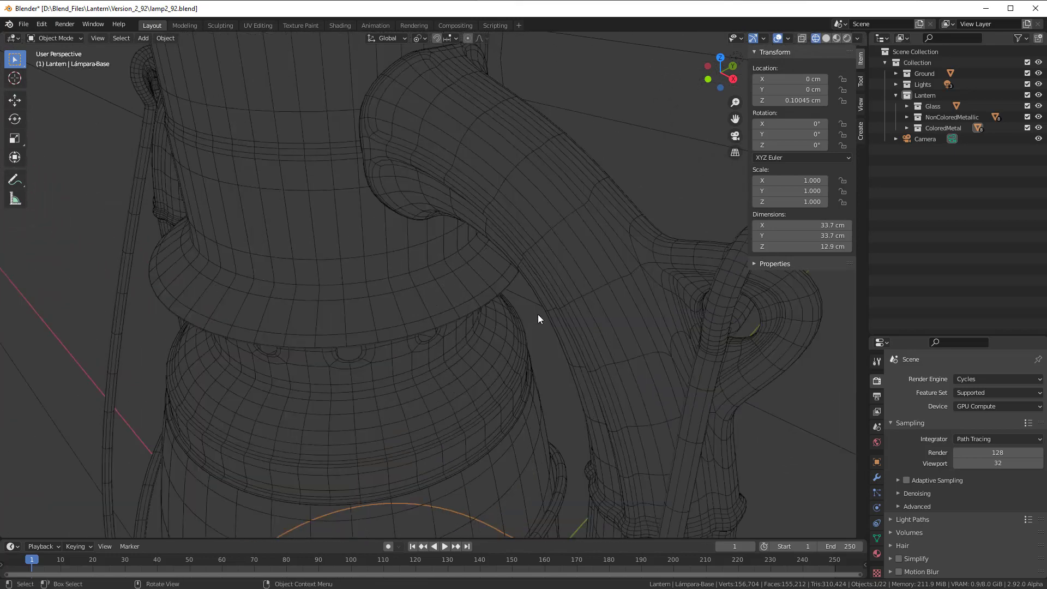
scroll(659, 278, down, 3)
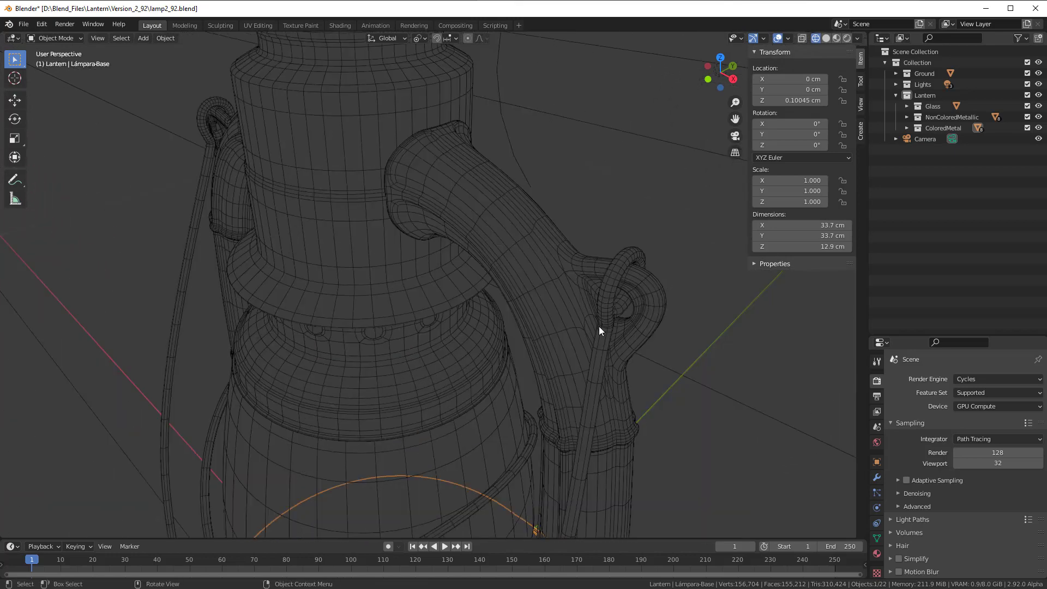
- Try the base's Subsurf modifier at viewport level 2, then set it back to 1
click(876, 477)
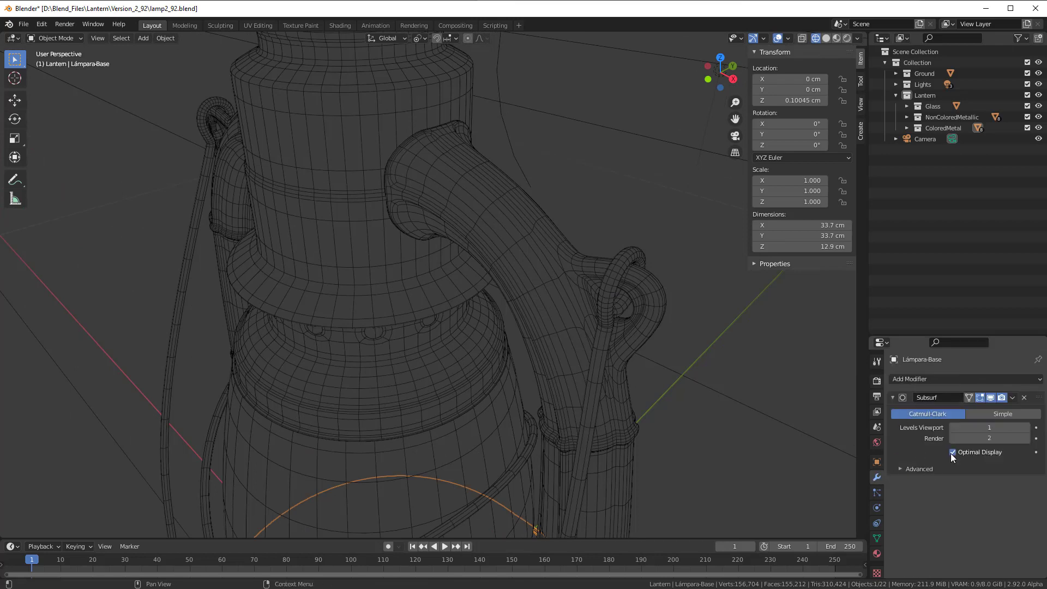
mouse_move(967, 428)
mouse_down()
mouse_move(982, 427)
mouse_move(967, 427)
mouse_up()
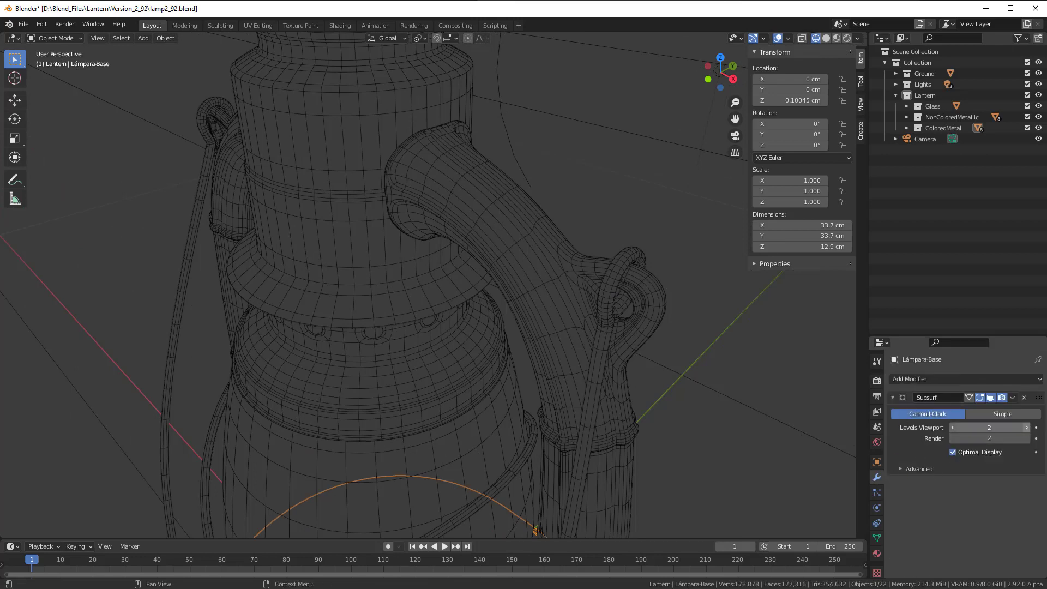
click(954, 428)
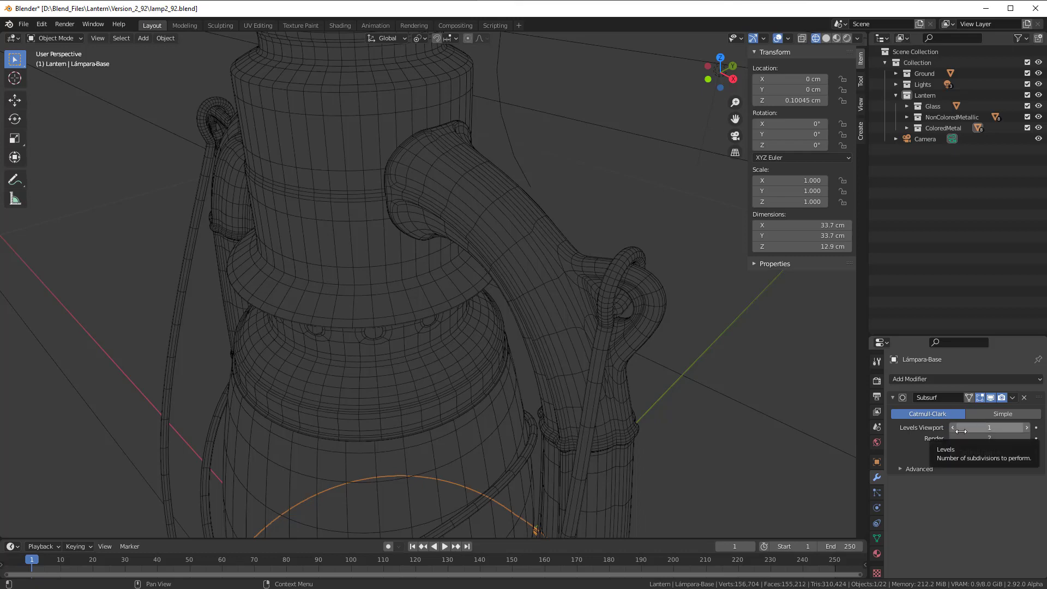
scroll(706, 354, down, 4)
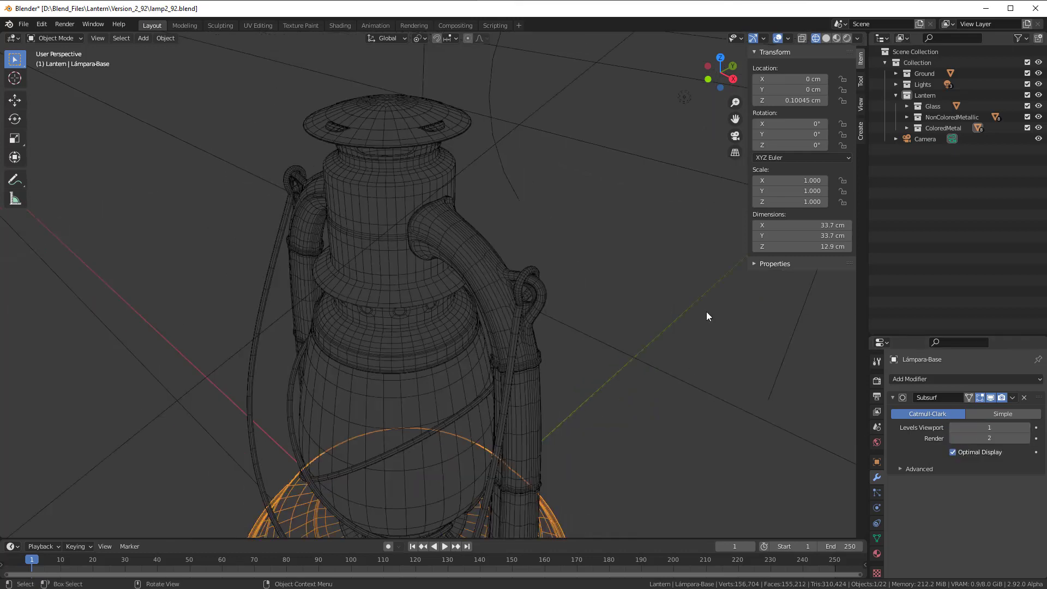
- Return to Solid shading and orbit the lantern to look from above and new angles
click(826, 38)
mouse_move(566, 289)
middle_down()
mouse_move(551, 377)
mouse_move(567, 306)
middle_up()
scroll(573, 321, up, 2)
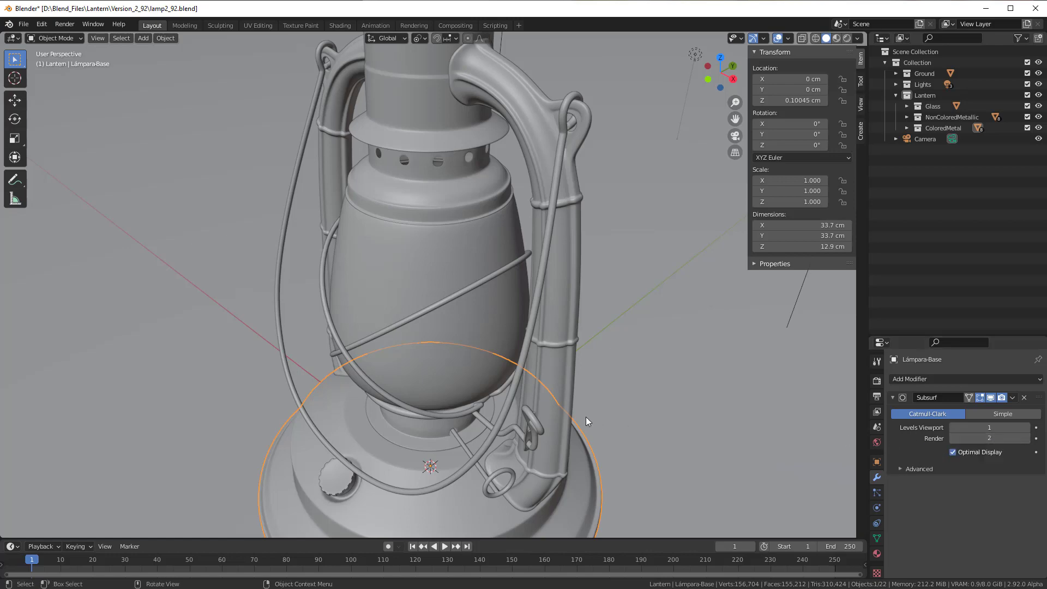
middle_drag(526, 375, 463, 324)
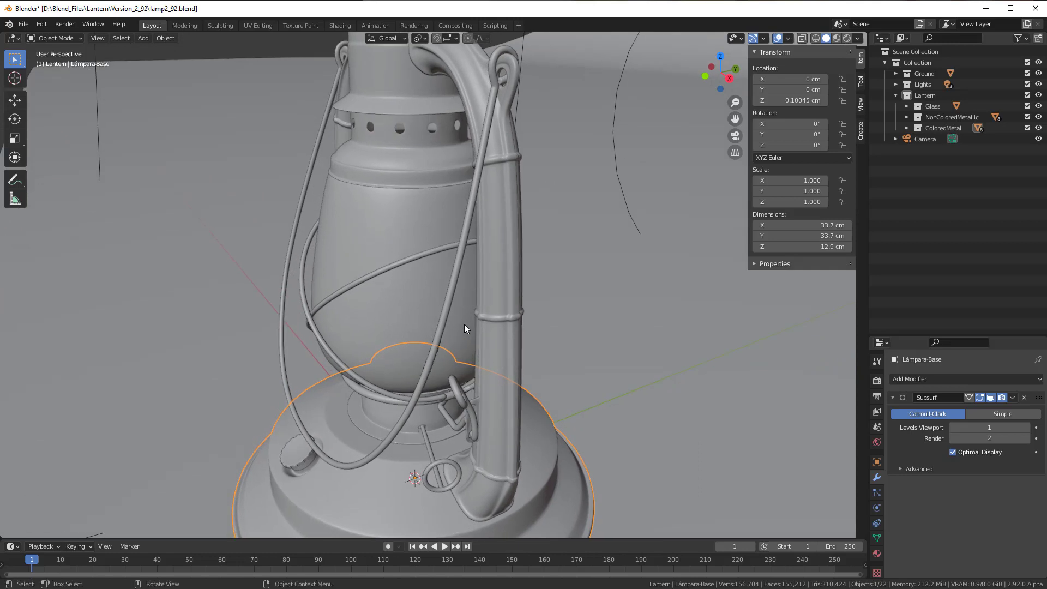
scroll(464, 327, down, 3)
scroll(465, 328, down, 2)
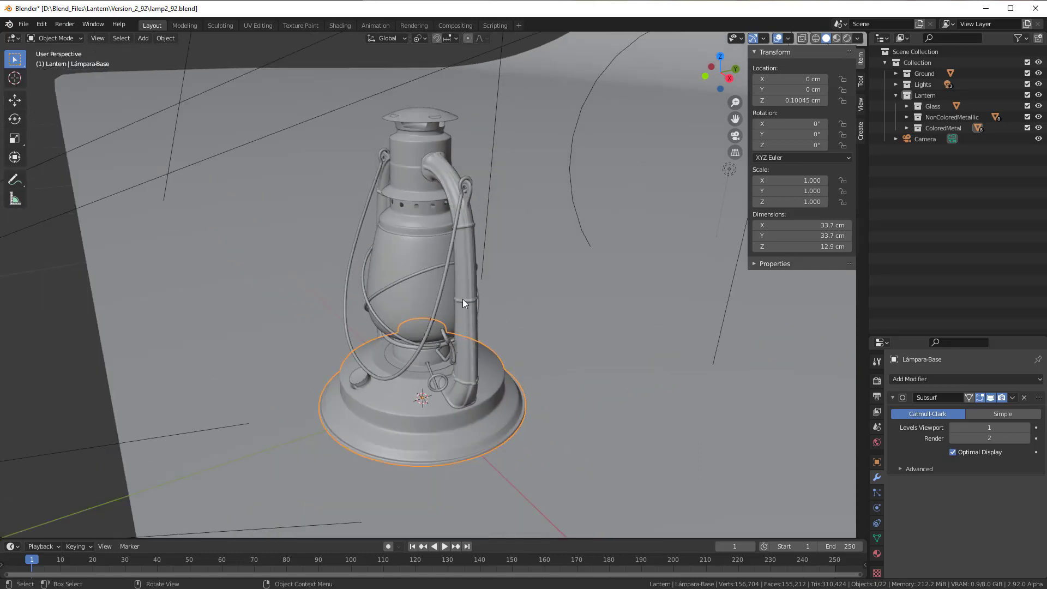
shift+middle_drag(458, 322, 467, 364)
middle_drag(453, 458, 467, 453)
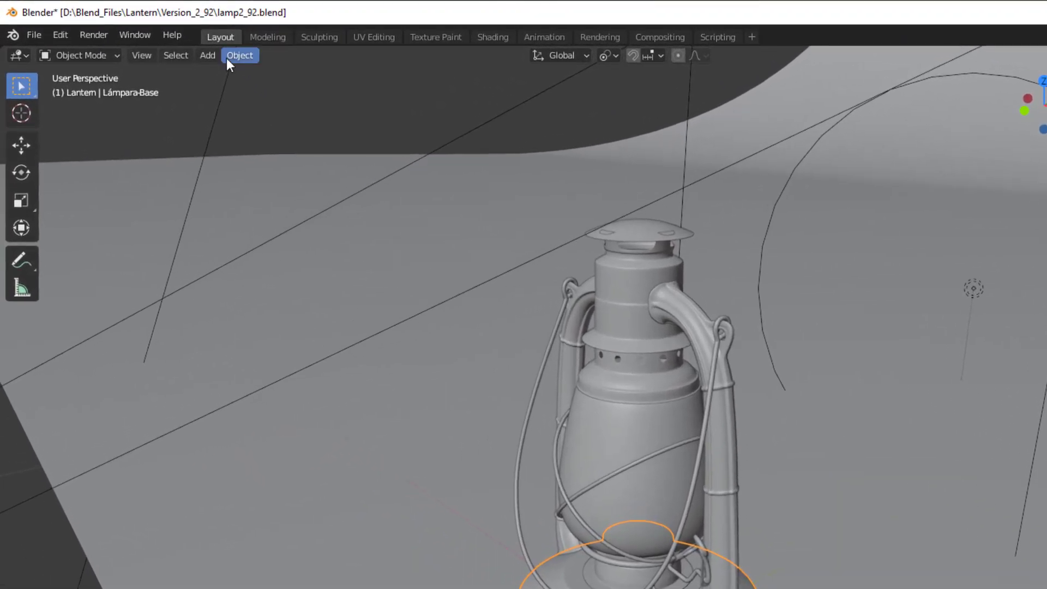
click(158, 39)
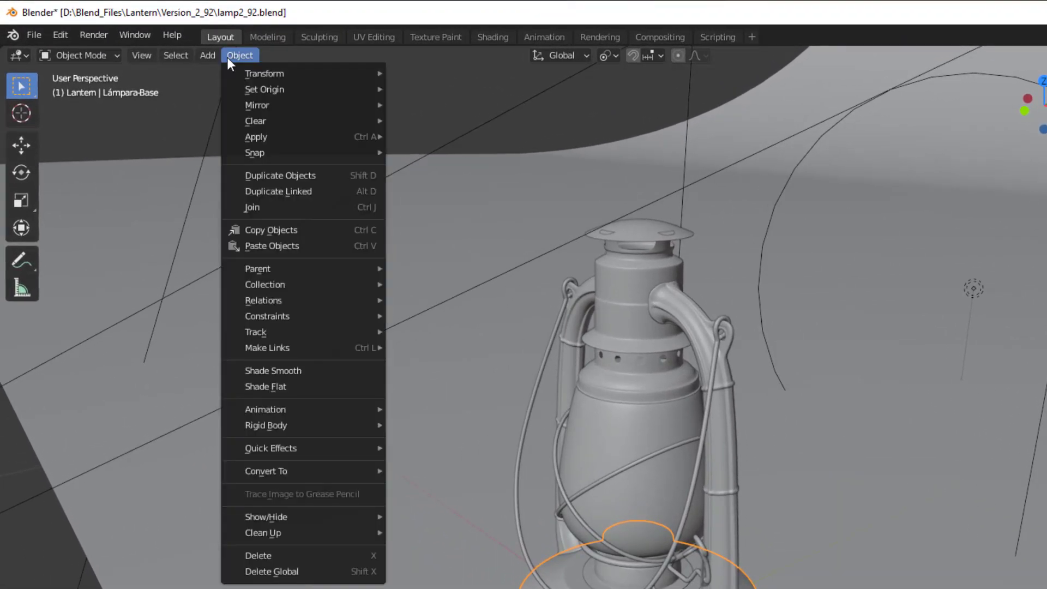
mouse_move(247, 140)
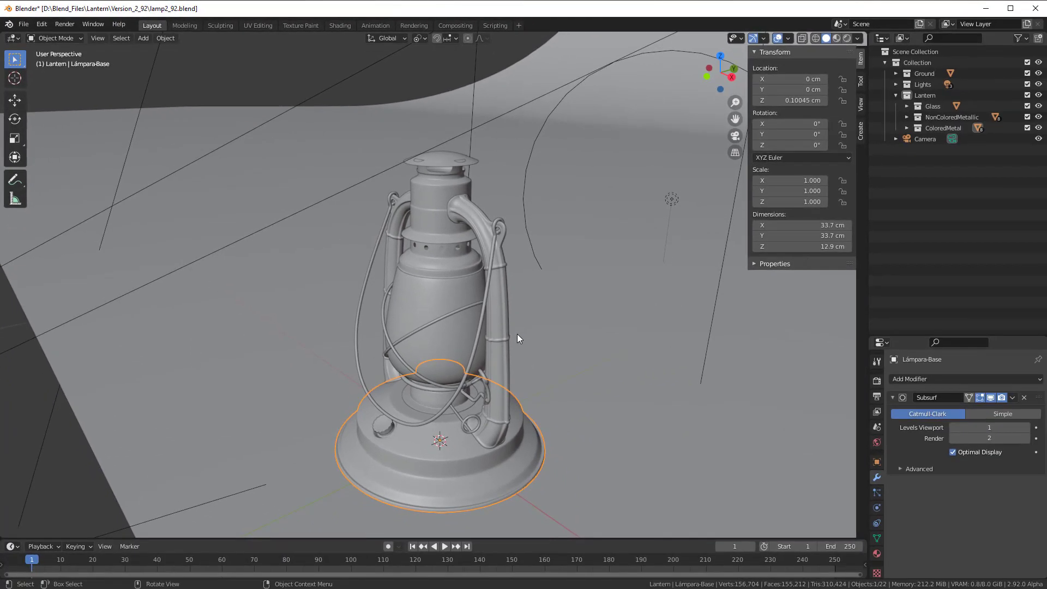
middle_drag(518, 335, 518, 317)
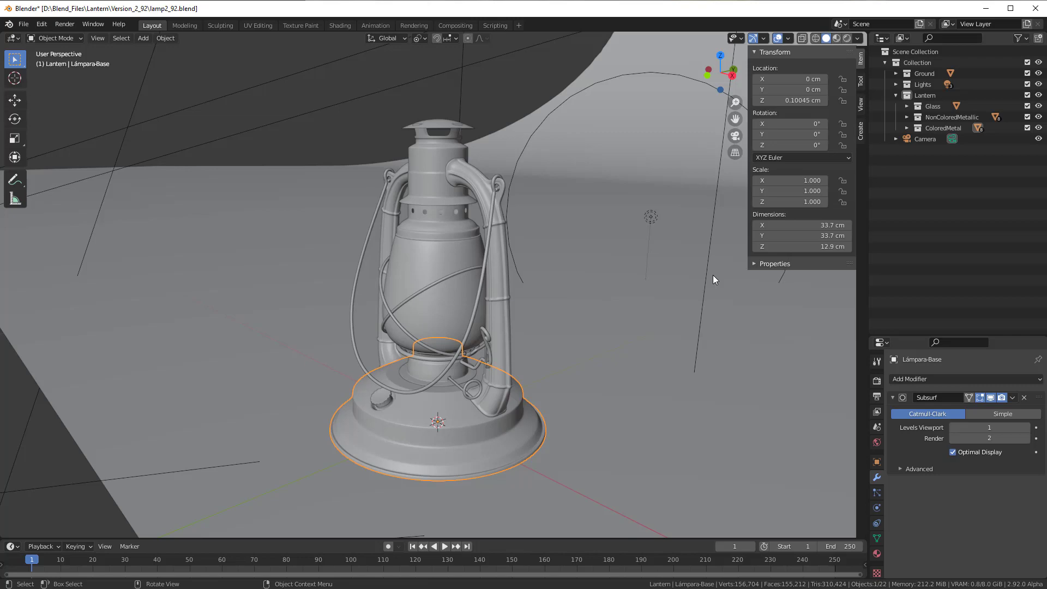
- Switch to Rendered shading and orbit around the abandoned-factory HDRI from windows to floor
middle_drag(713, 276, 669, 311)
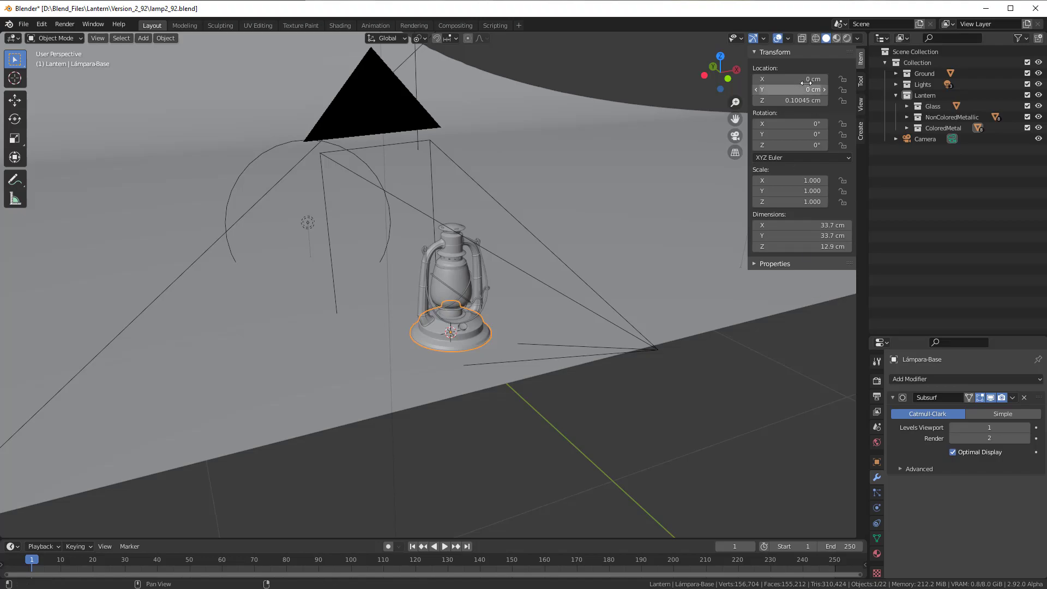
click(844, 38)
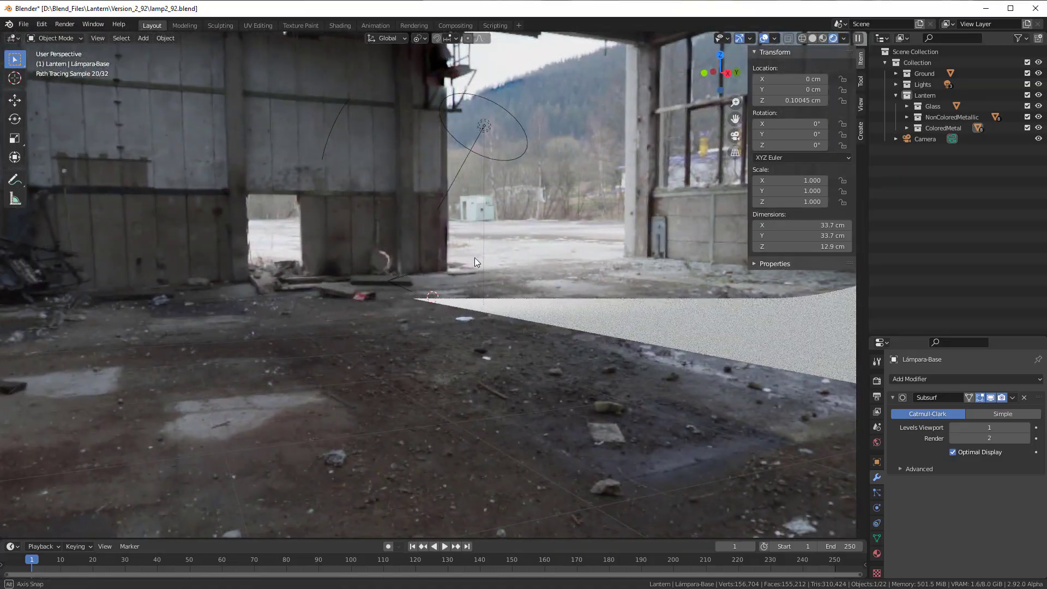
mouse_move(475, 257)
middle_down()
mouse_move(463, 258)
mouse_move(456, 234)
mouse_move(472, 264)
middle_up()
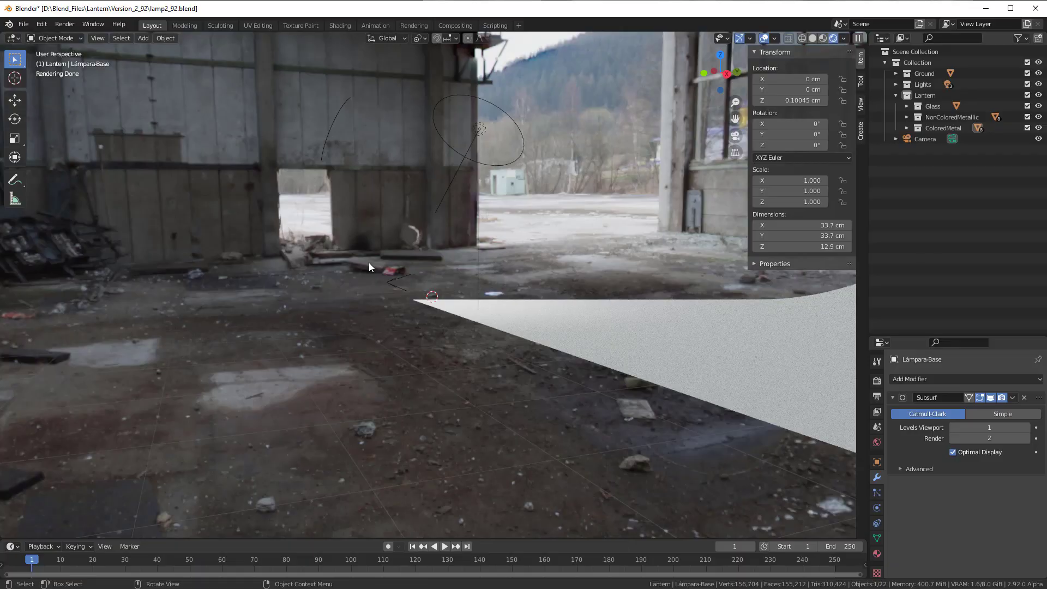
mouse_move(373, 377)
middle_down()
mouse_move(392, 346)
mouse_move(512, 357)
mouse_move(516, 342)
middle_up()
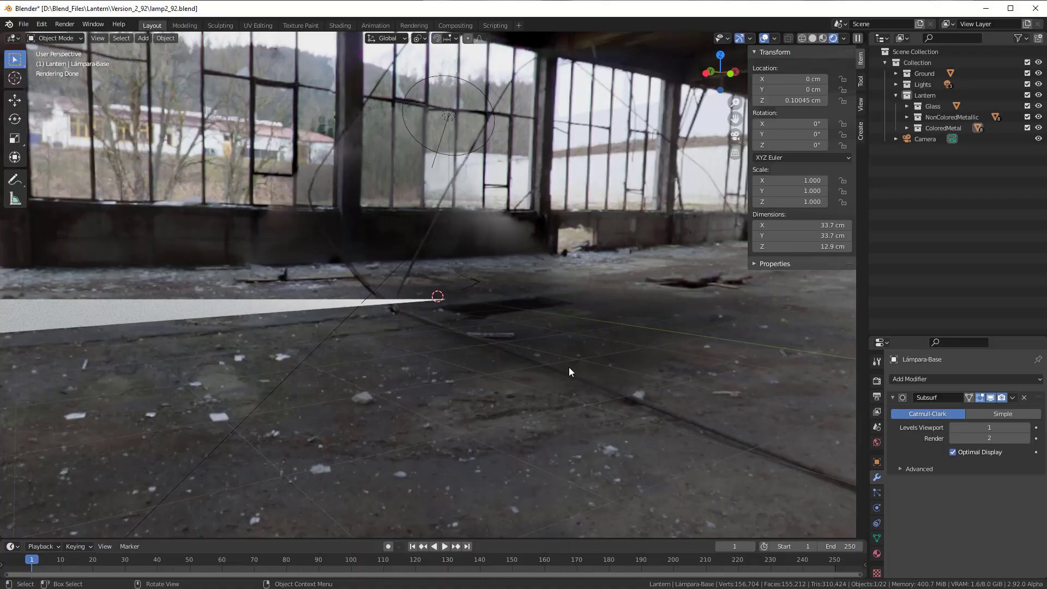
mouse_move(557, 358)
middle_down()
mouse_move(477, 372)
mouse_move(496, 380)
middle_up()
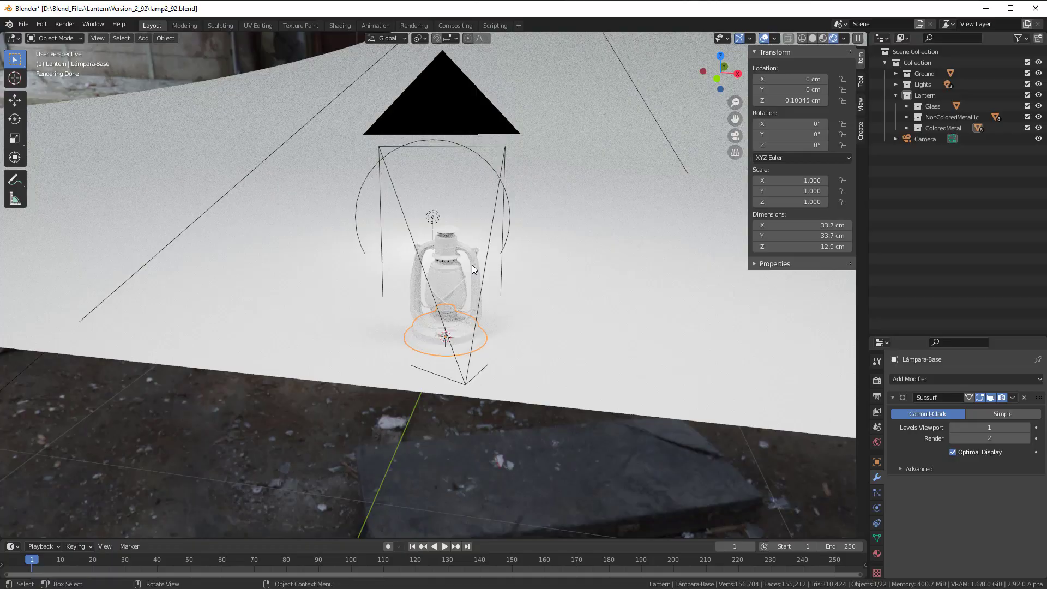
- Select the area light above the lantern to show its location 173.7, 4.194, 258.43 cm
scroll(472, 264, down, 1)
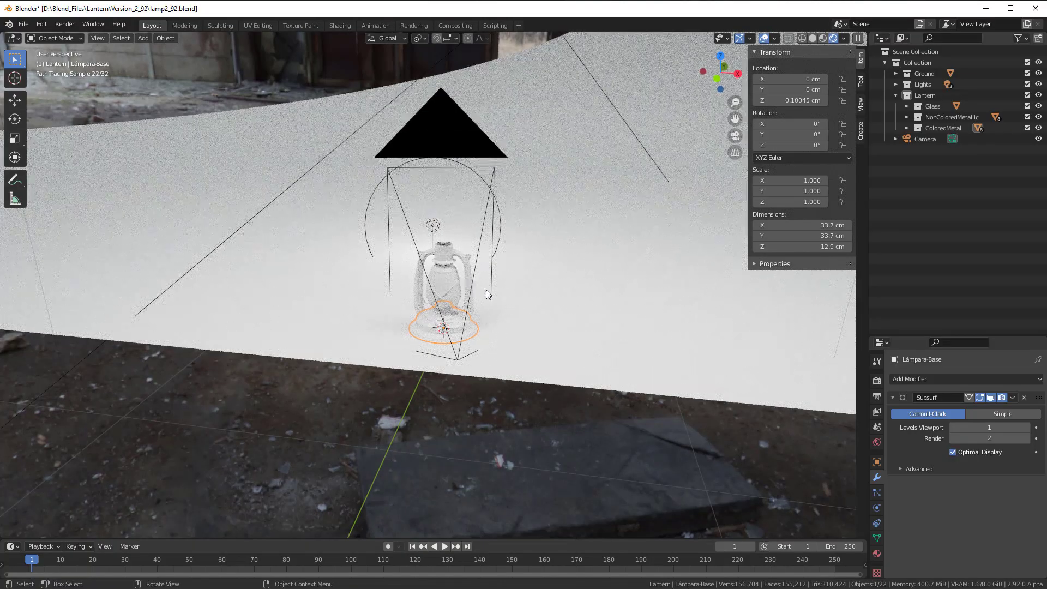
mouse_move(489, 290)
middle_down()
mouse_move(461, 285)
mouse_move(473, 264)
mouse_move(462, 265)
middle_up()
click(552, 99)
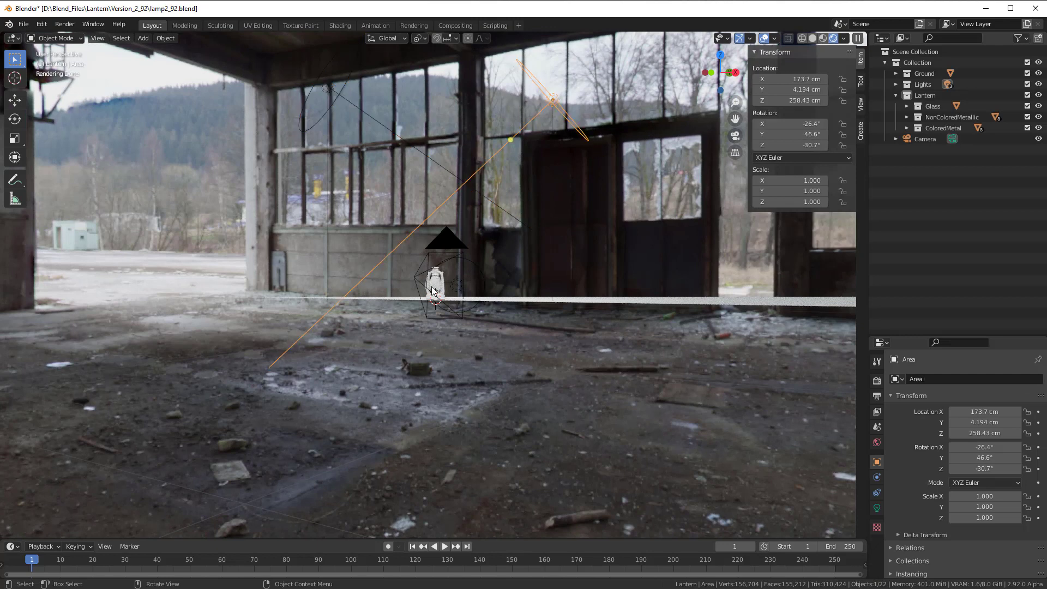
- Orbit and zoom in close on the rendered lantern on its white backdrop
middle_drag(434, 297, 547, 240)
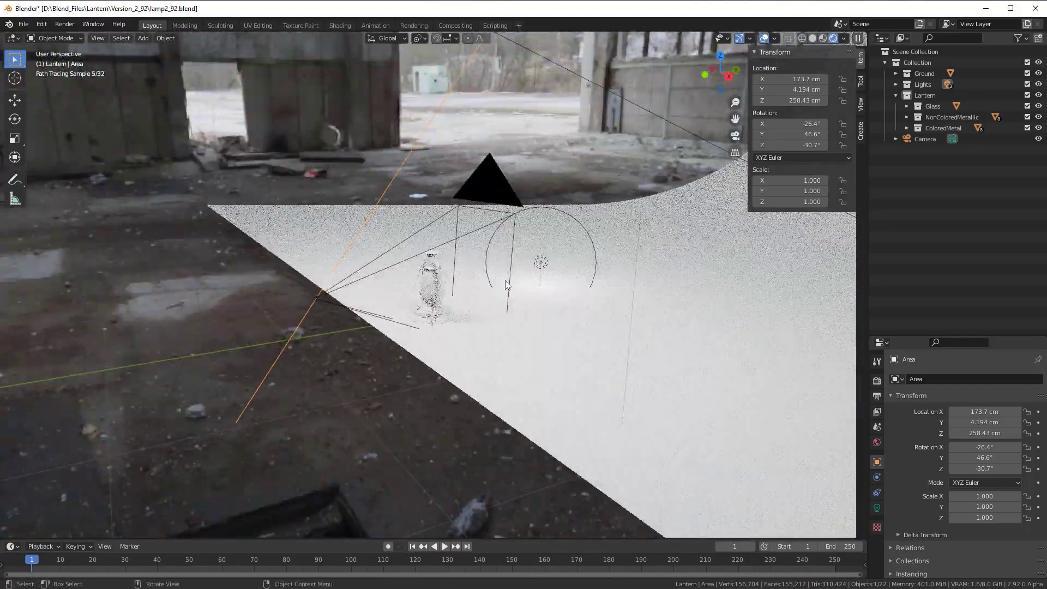
middle_drag(455, 333, 449, 290)
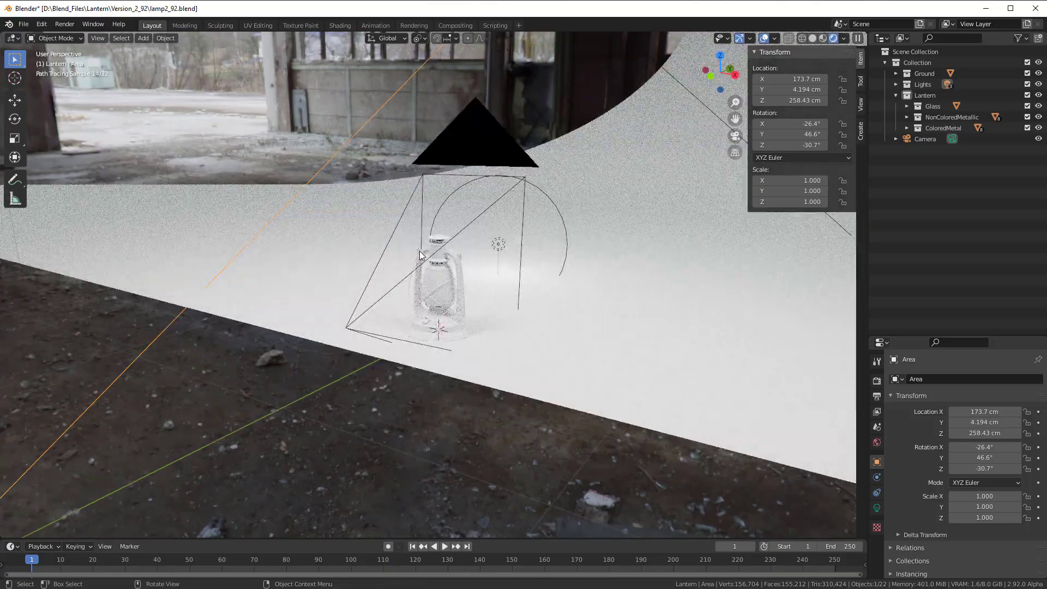
middle_drag(454, 298, 457, 294)
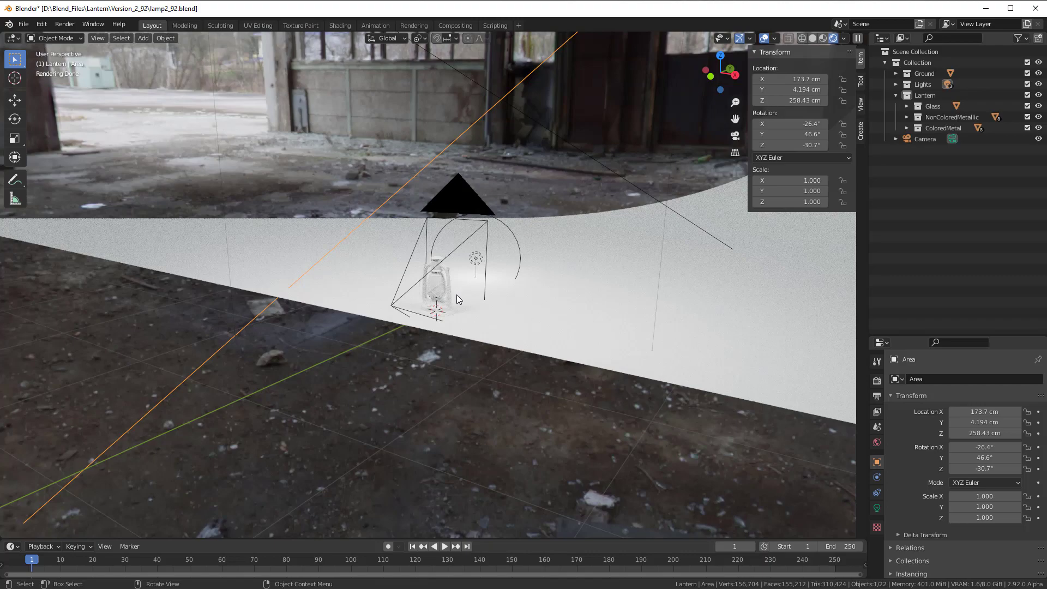
scroll(442, 293, up, 2)
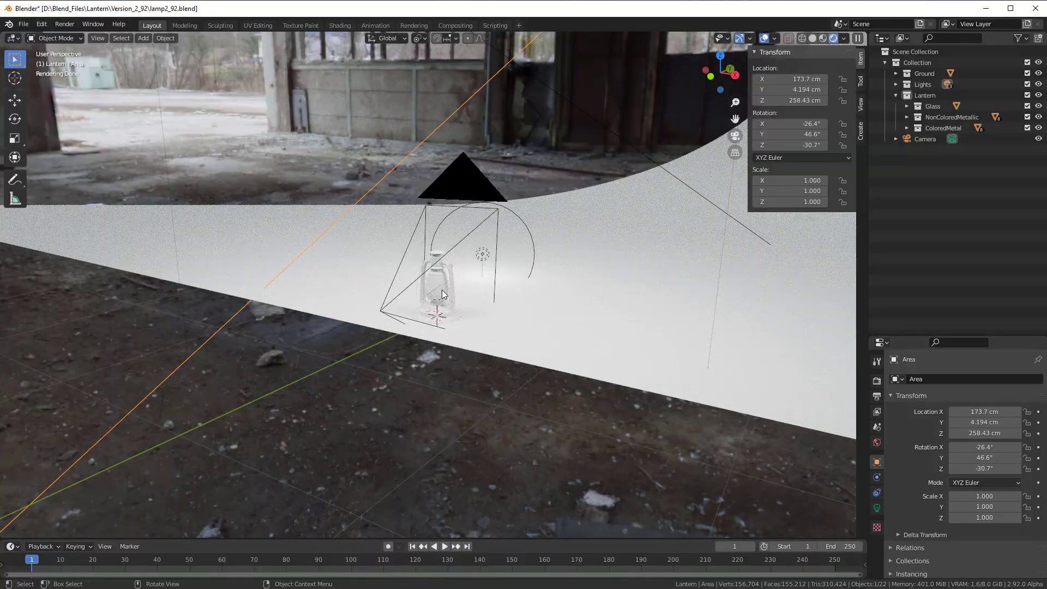
scroll(441, 294, up, 2)
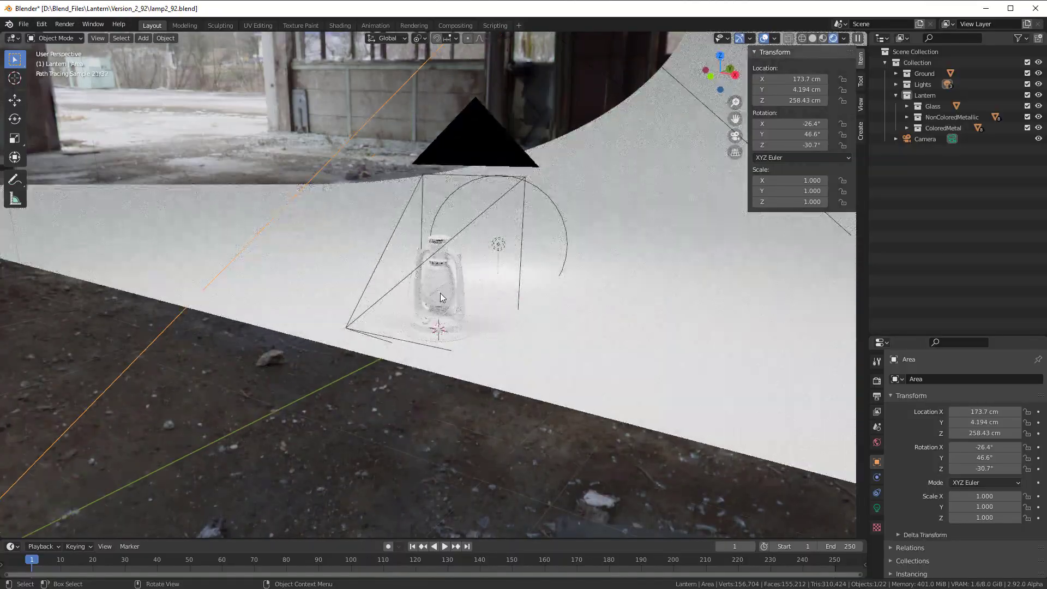
scroll(443, 295, up, 3)
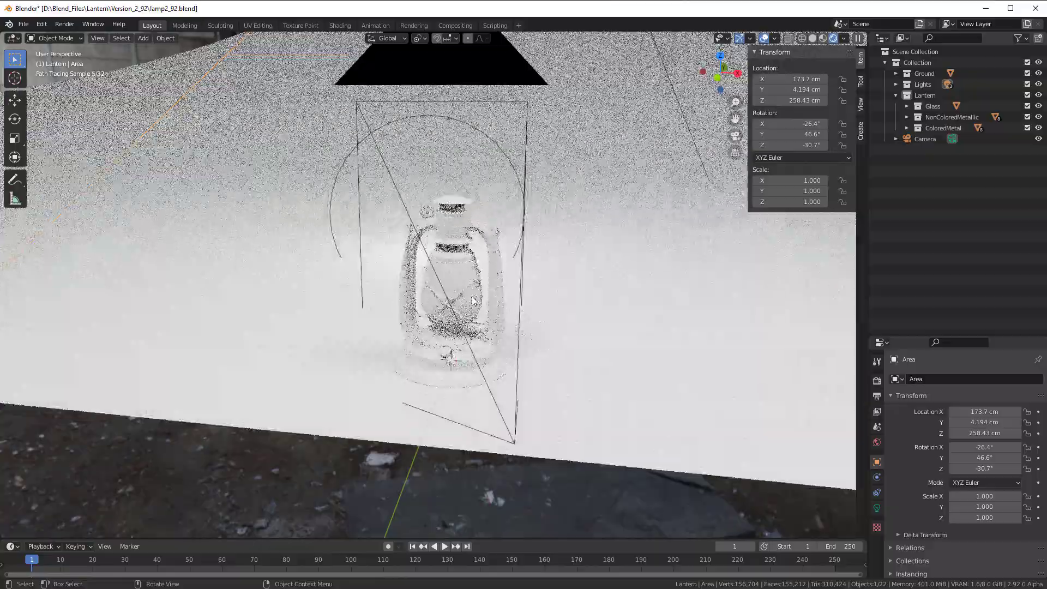
scroll(474, 300, up, 3)
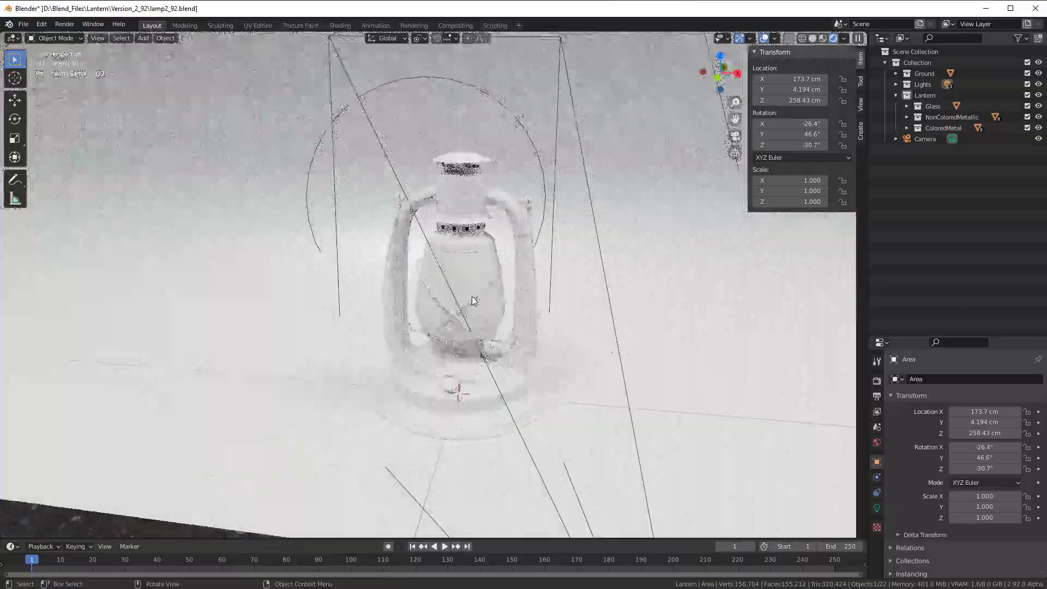
scroll(473, 299, up, 2)
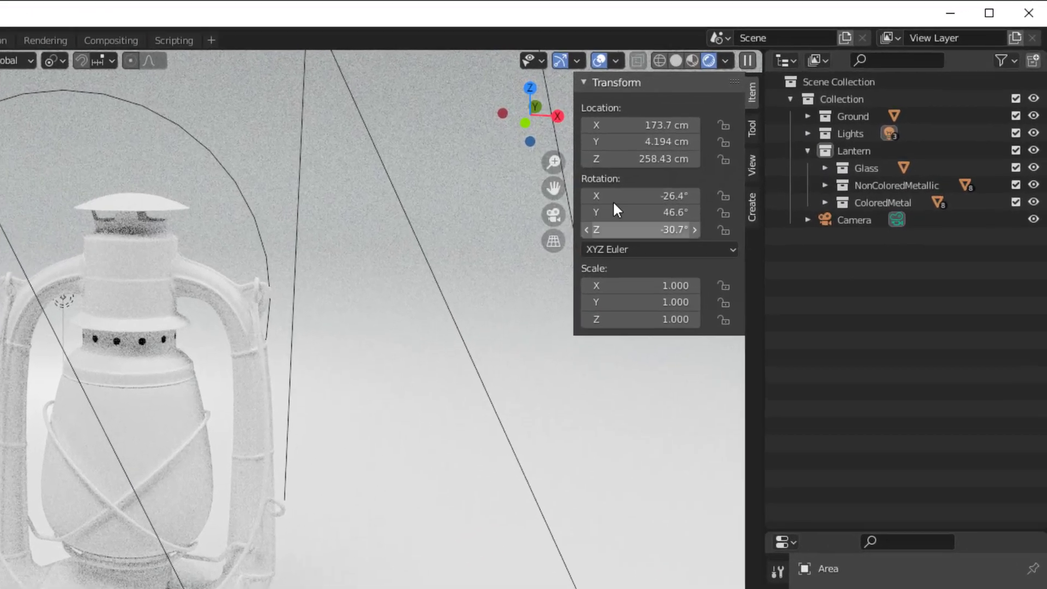
- Select the objects of the Glass collection, then those of NonColoredMetallic, via Select Objects
click(799, 155)
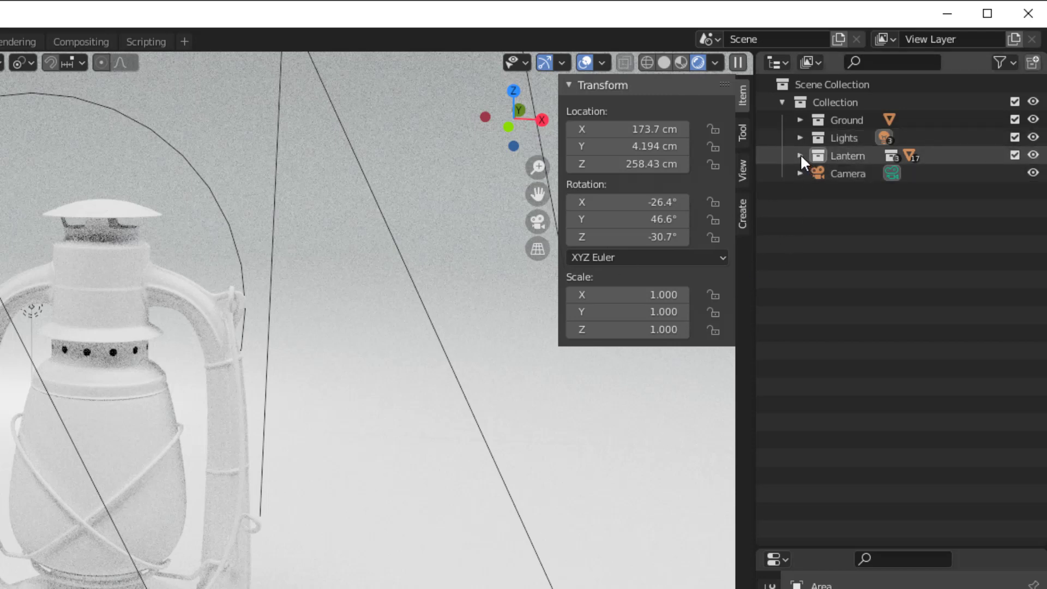
click(800, 156)
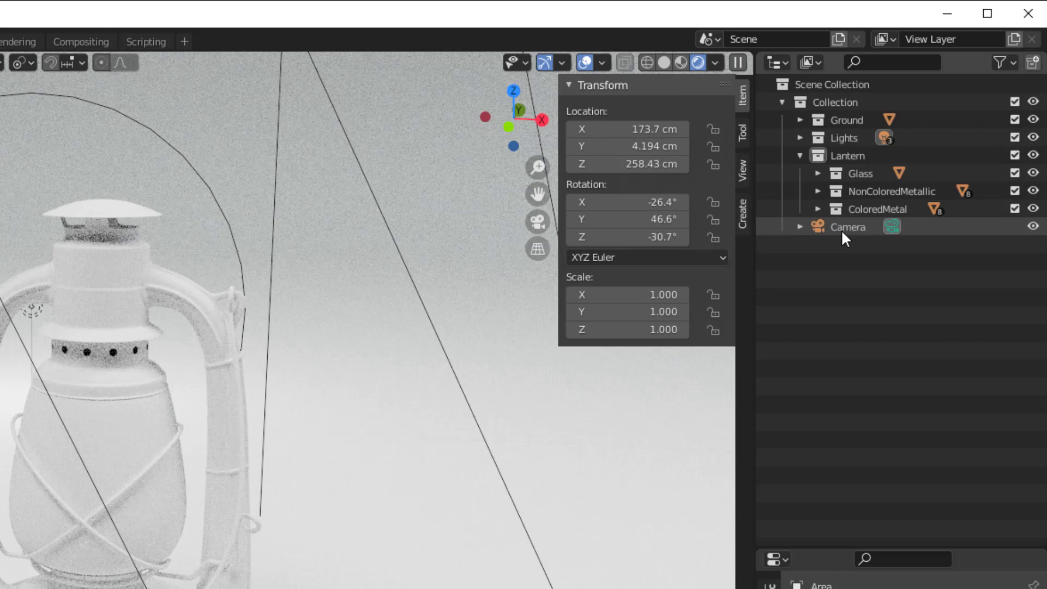
right_click(840, 169)
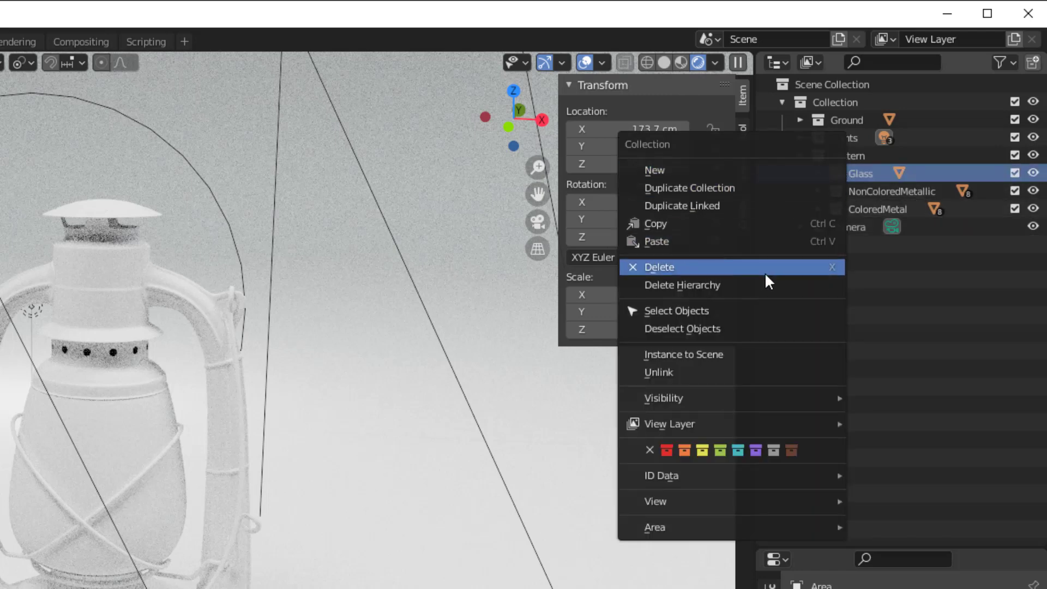
click(756, 310)
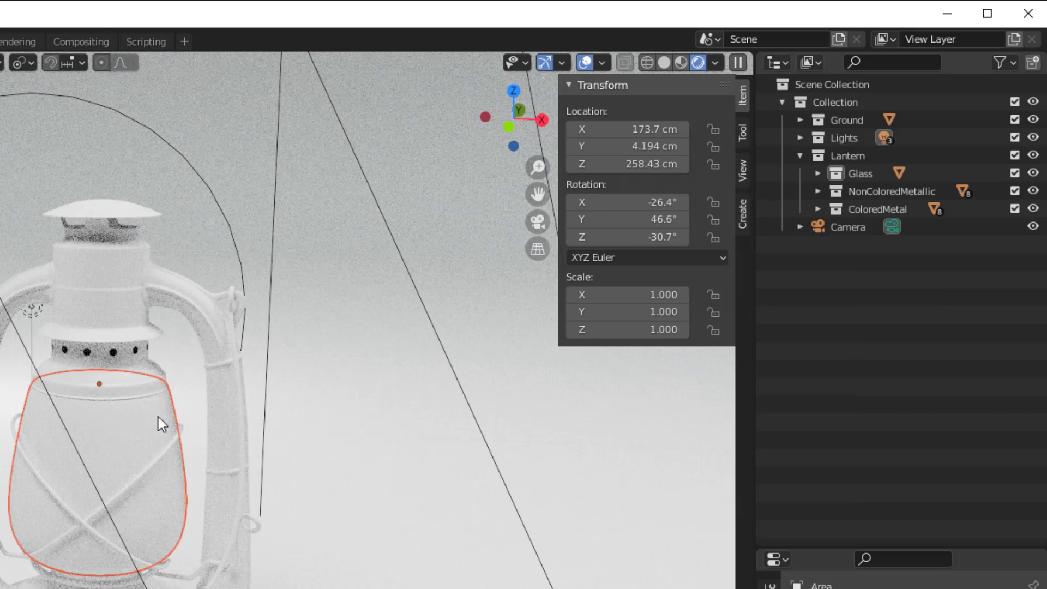
click(843, 189)
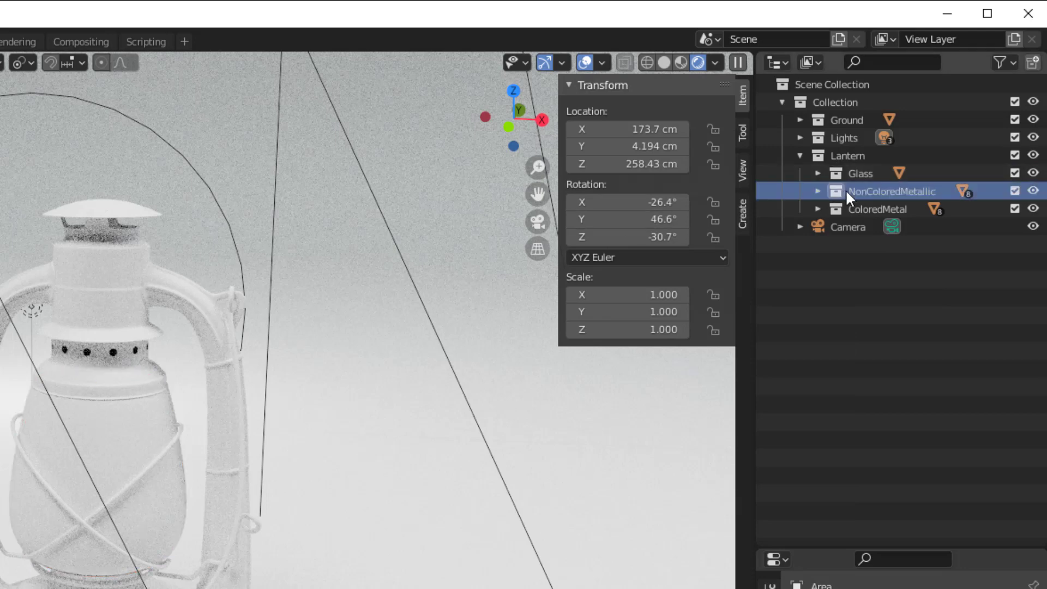
right_click(847, 196)
click(921, 187)
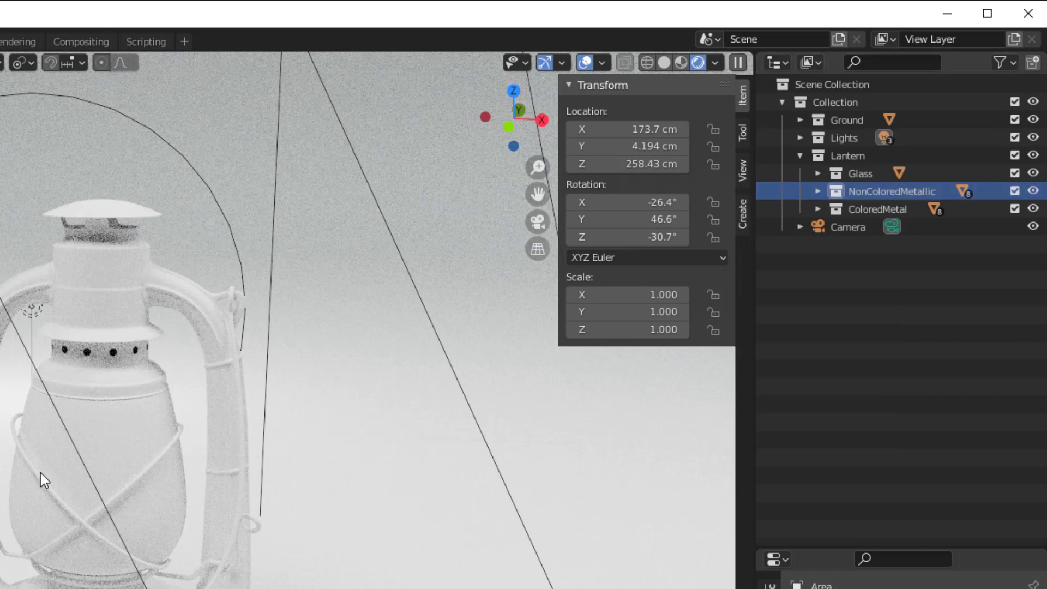
right_click(849, 194)
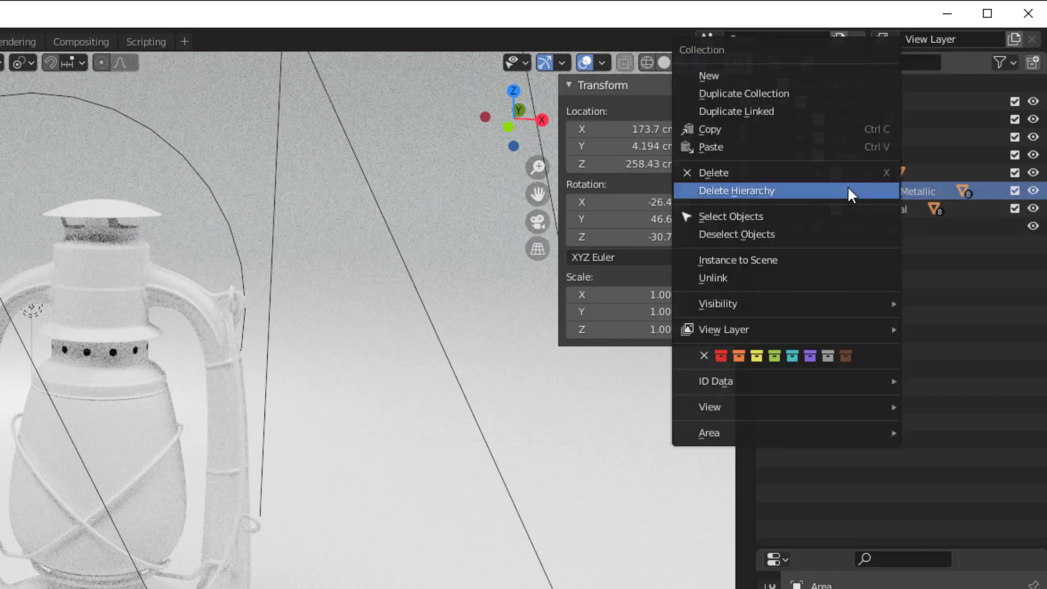
click(791, 216)
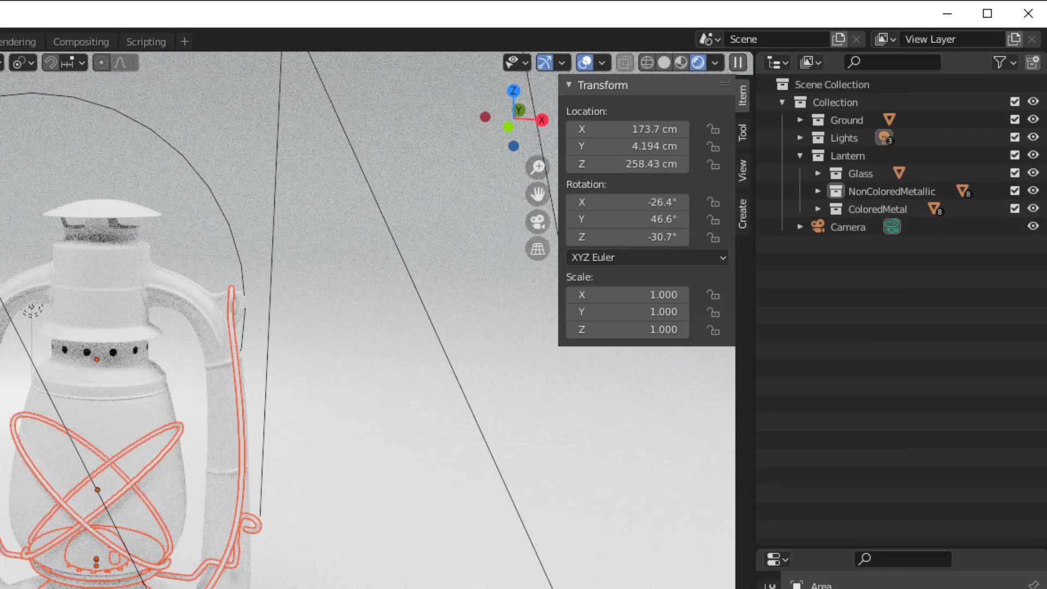
- Select the ColoredMetal collection's objects, inspect them, then pick NonColoredMetallic and Glass again
click(874, 208)
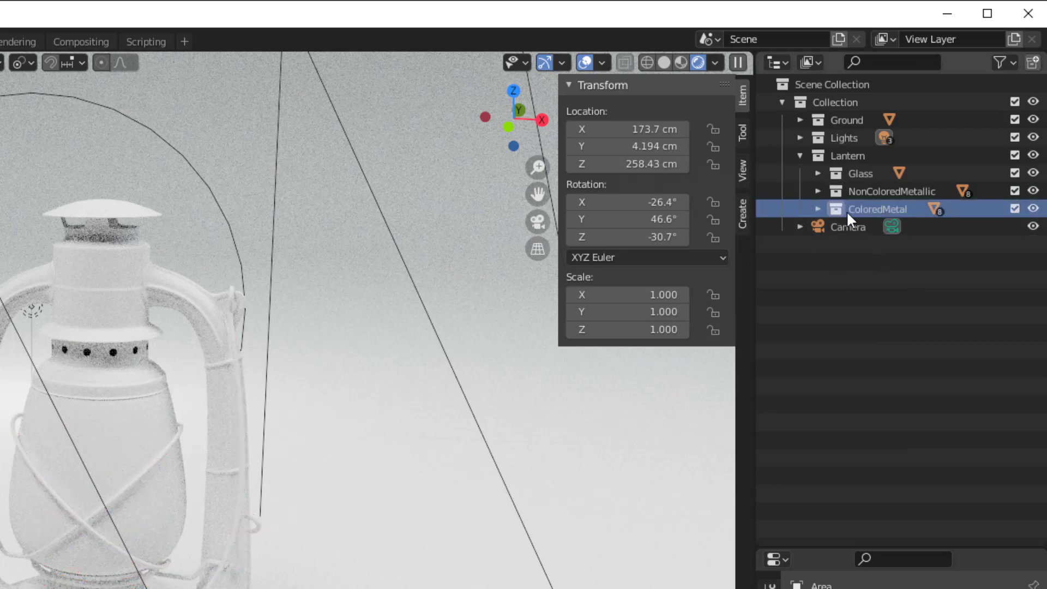
right_click(864, 208)
click(790, 216)
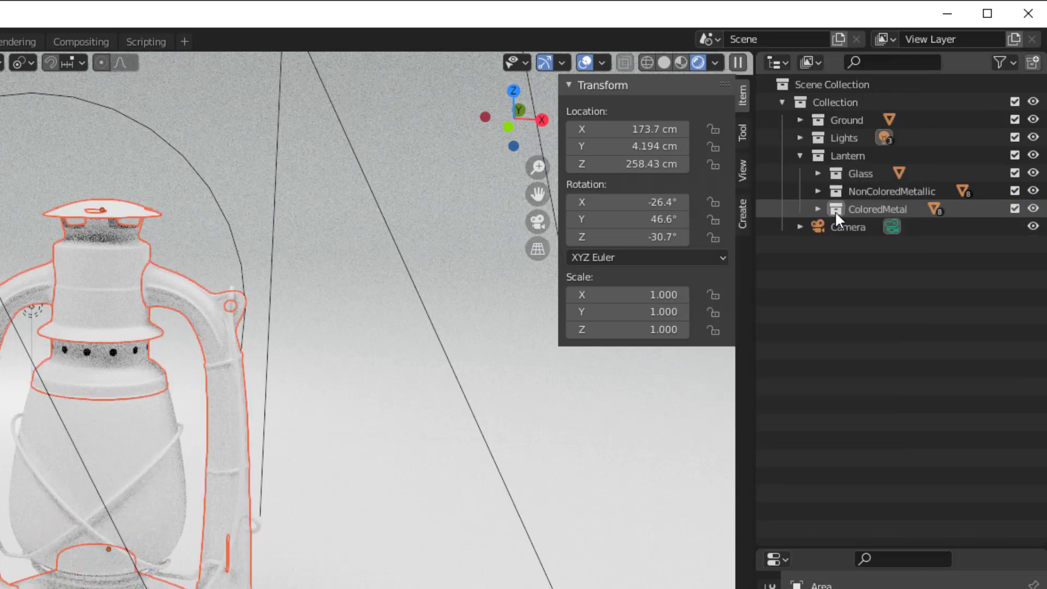
middle_drag(511, 532, 474, 536)
scroll(474, 535, up, 3)
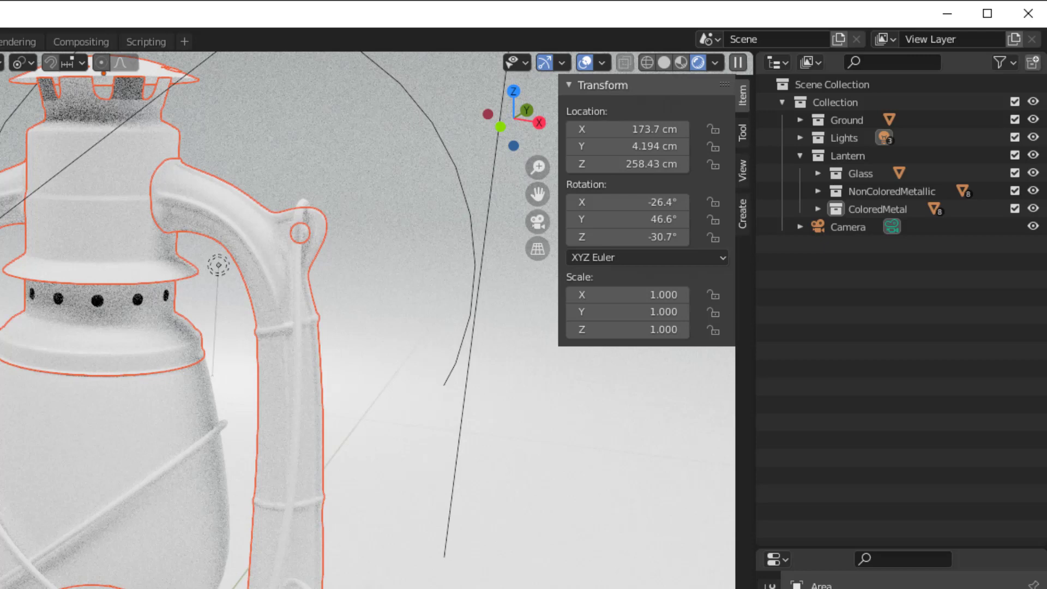
click(870, 191)
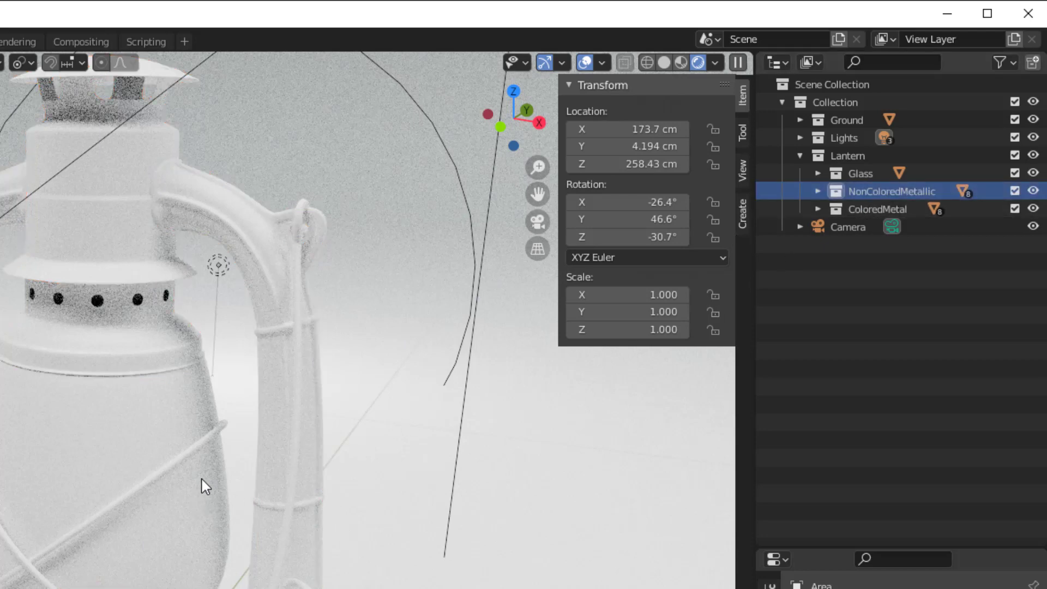
click(869, 174)
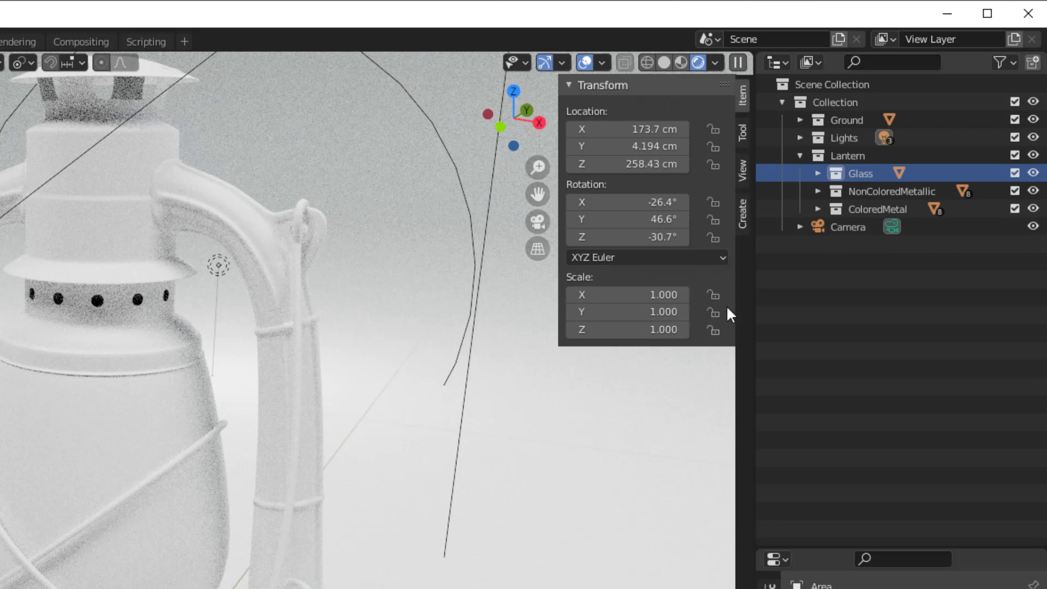
click(818, 209)
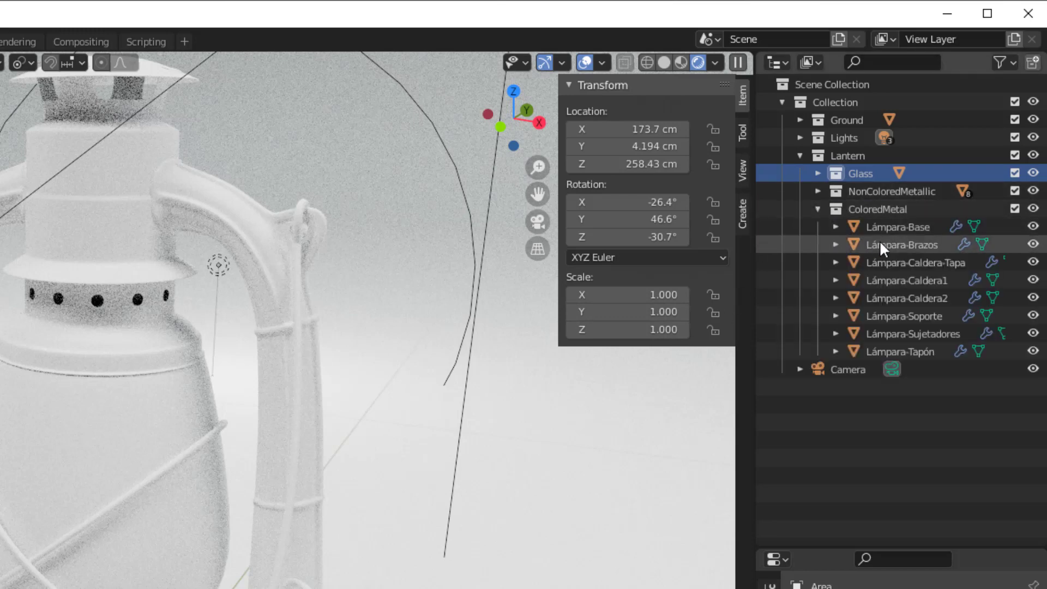